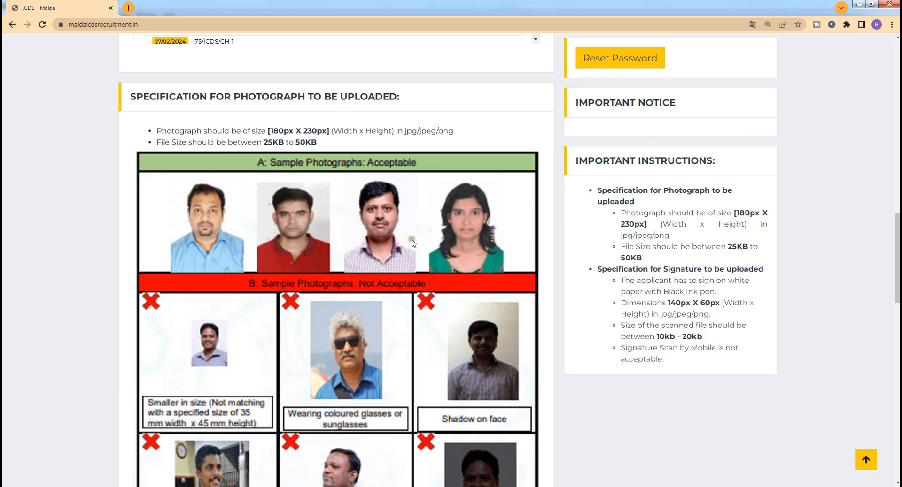
Read the photograph specification on the recruitment page and check the details of the Photo and Sign files in the folder
scroll(446, 290, down, 2)
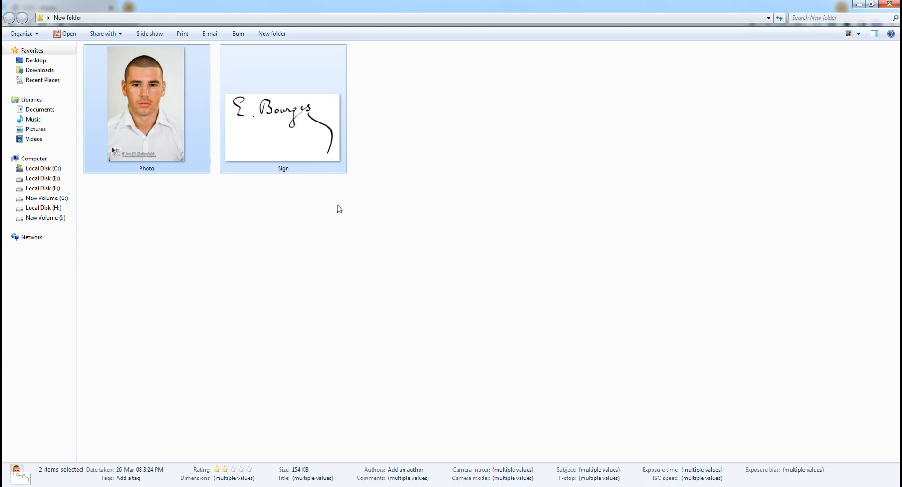
click(427, 199)
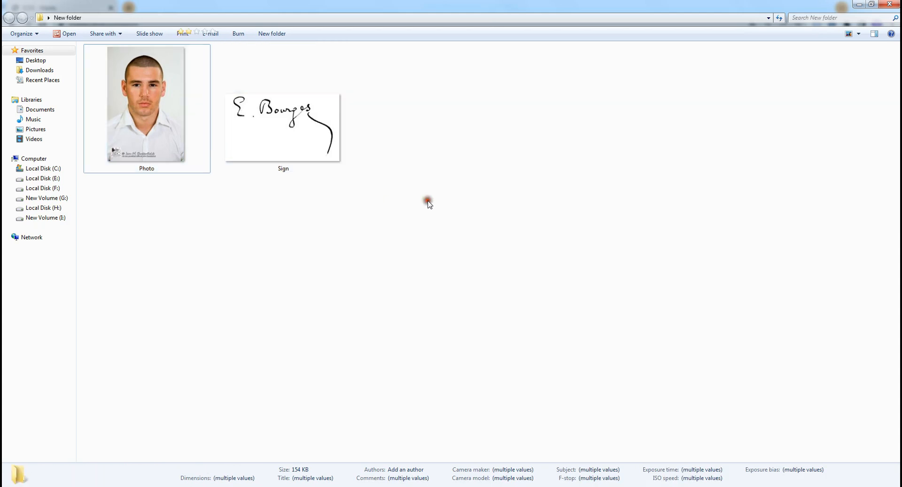
click(184, 142)
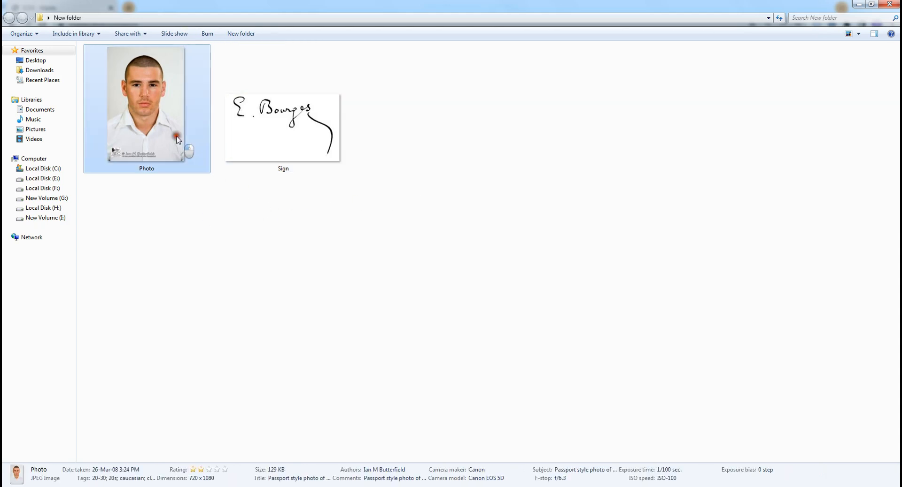
click(294, 145)
click(150, 144)
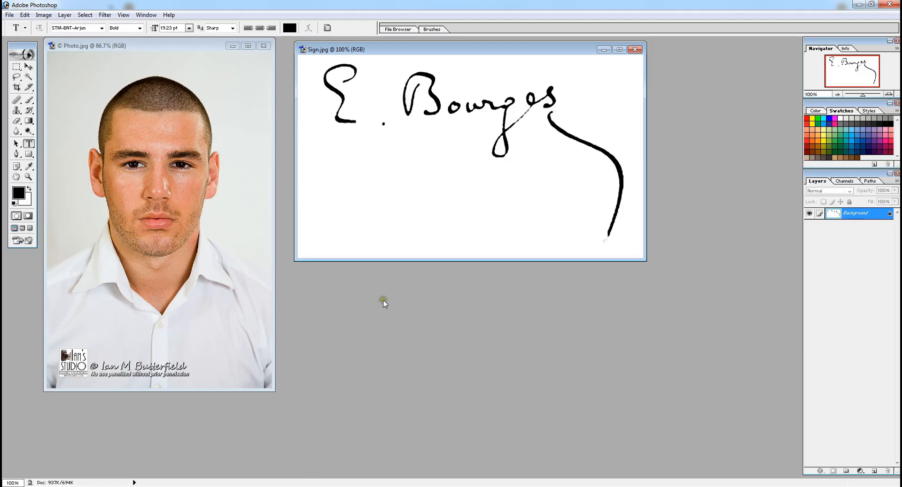
Enlarge the photo's document window and set the Crop tool to 180 px wide by 230 px high at 300 pixels/inch
drag(274, 390, 393, 437)
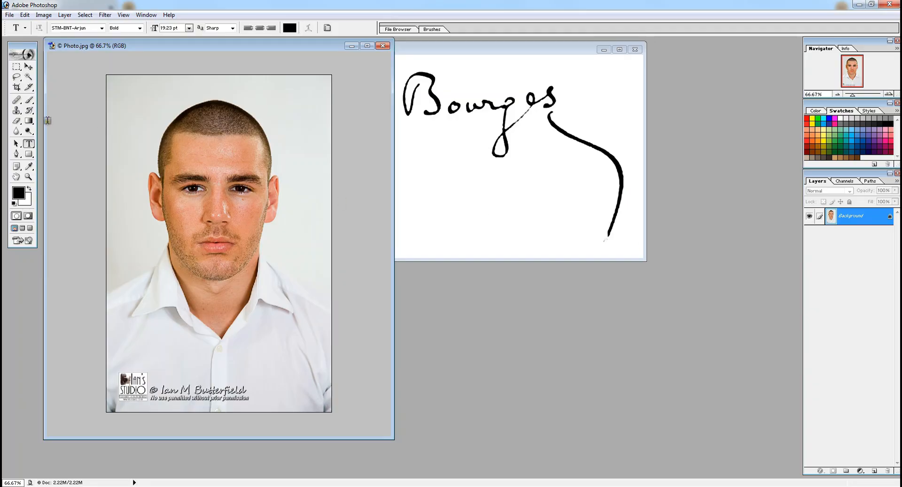
click(28, 142)
click(17, 88)
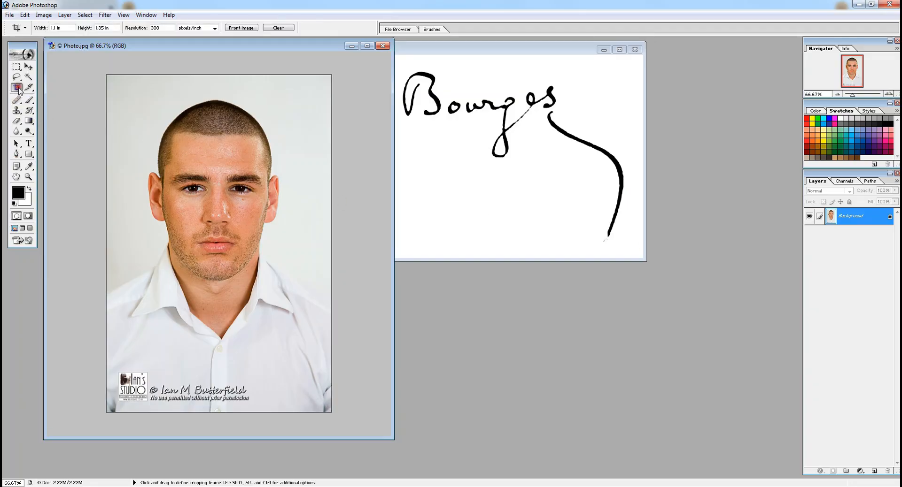
click(65, 28)
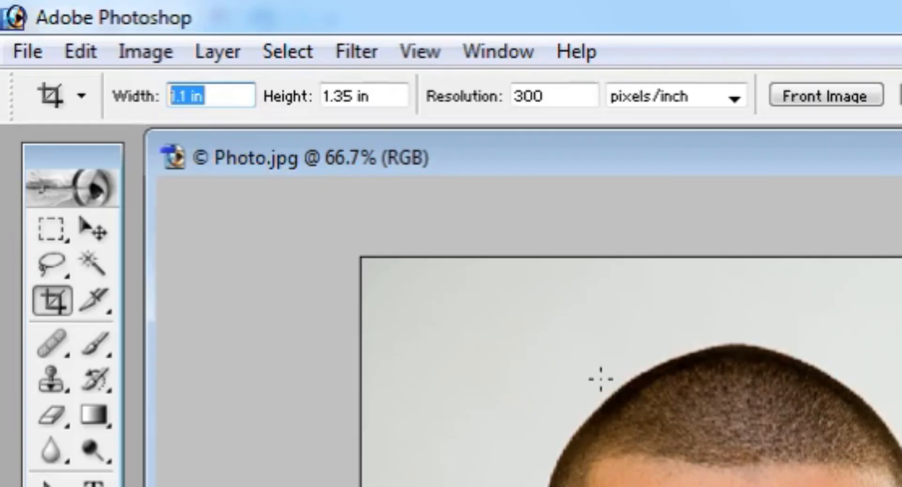
text(180P)
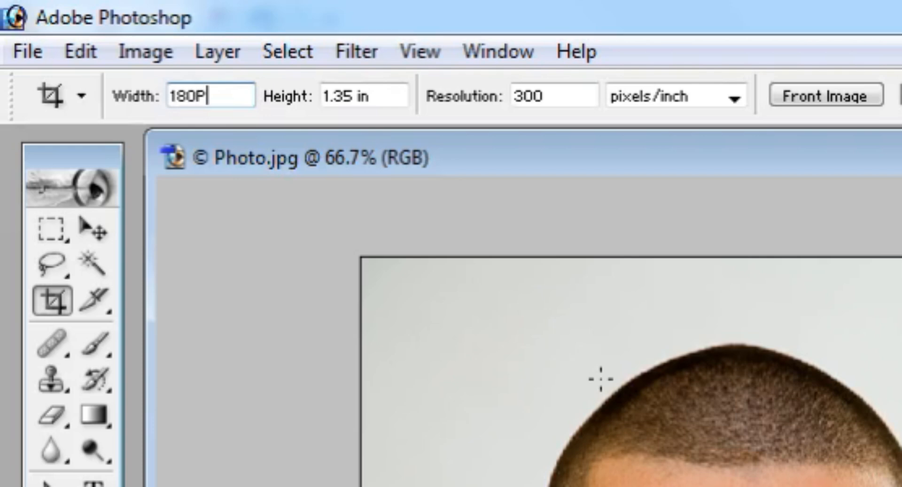
text(X)
key(Tab)
text(230)
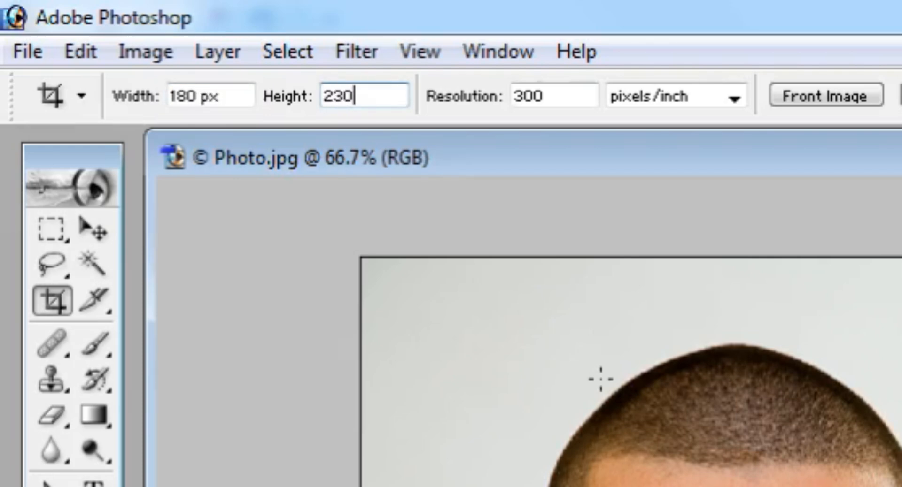
text(PX)
key(Tab)
text(300)
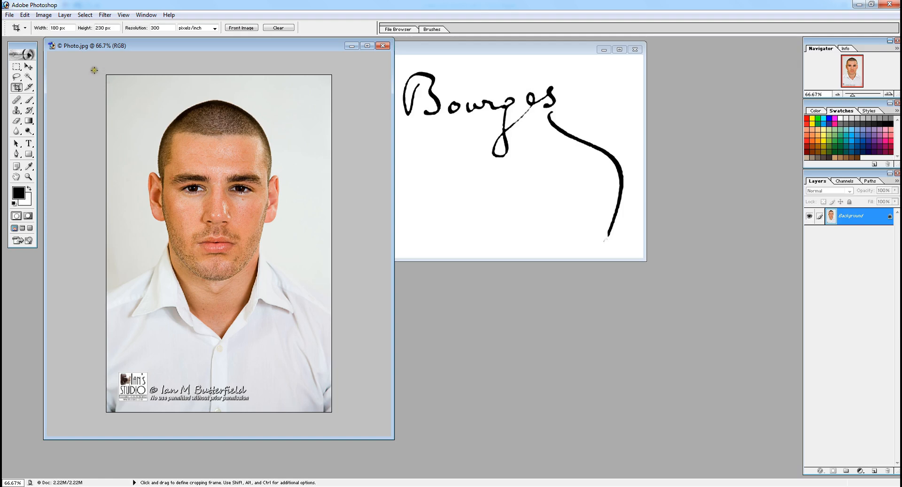
Crop the photo across its full width from the upper edge to just above the watermark and display it at 200%
drag(107, 75, 447, 380)
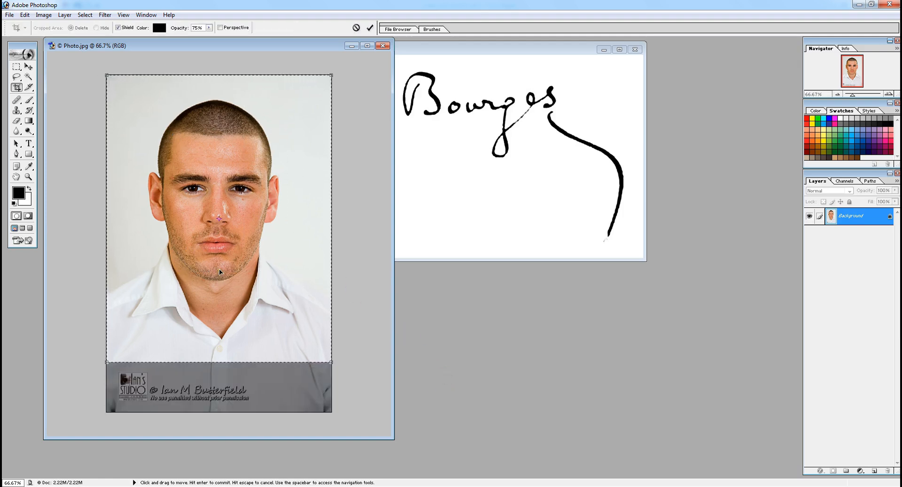
key(Return)
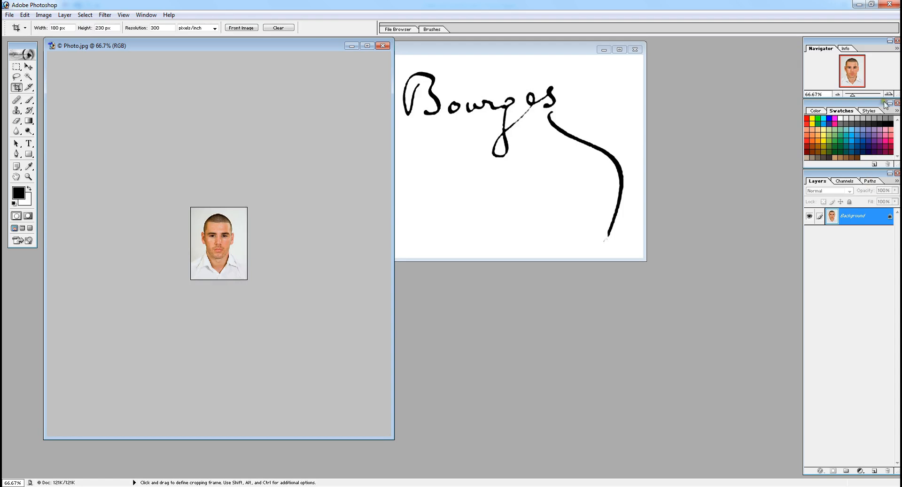
click(888, 94)
click(888, 93)
click(888, 94)
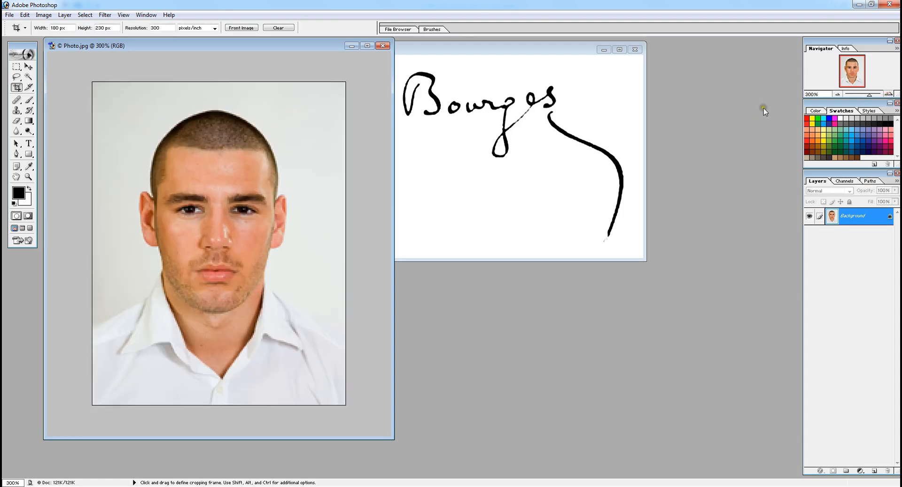
click(837, 94)
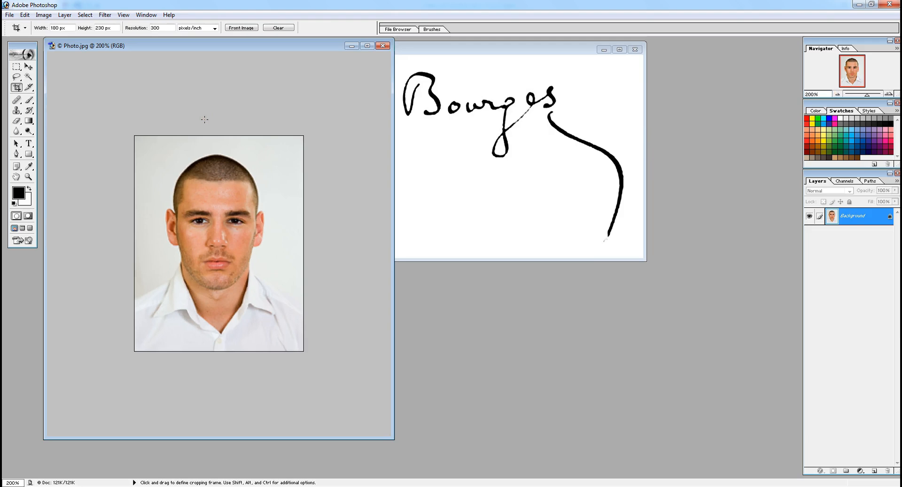
Save the cropped photo as a JPEG named 1 with quality 9 (High)
click(9, 15)
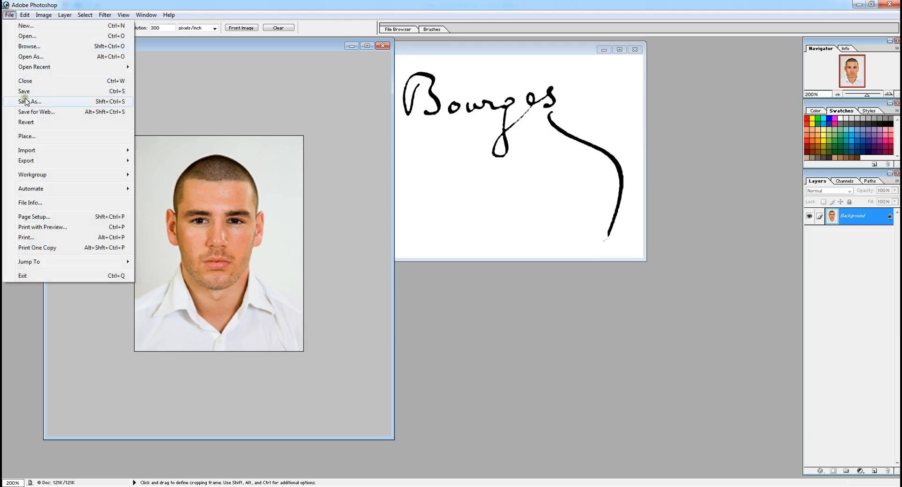
click(24, 100)
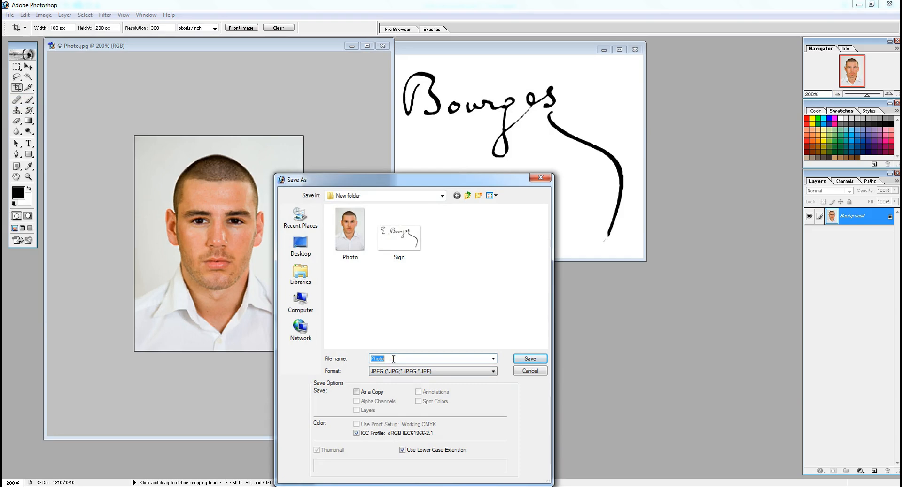
text(1)
click(534, 358)
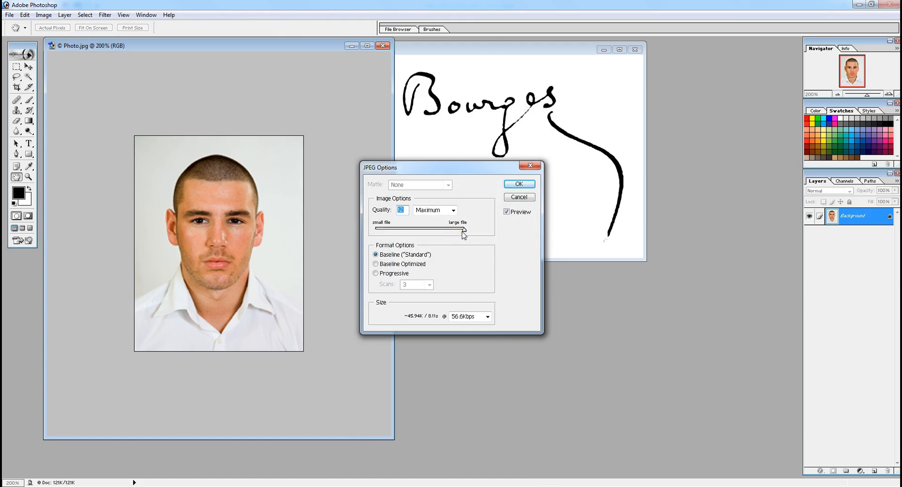
drag(463, 232, 430, 232)
click(438, 230)
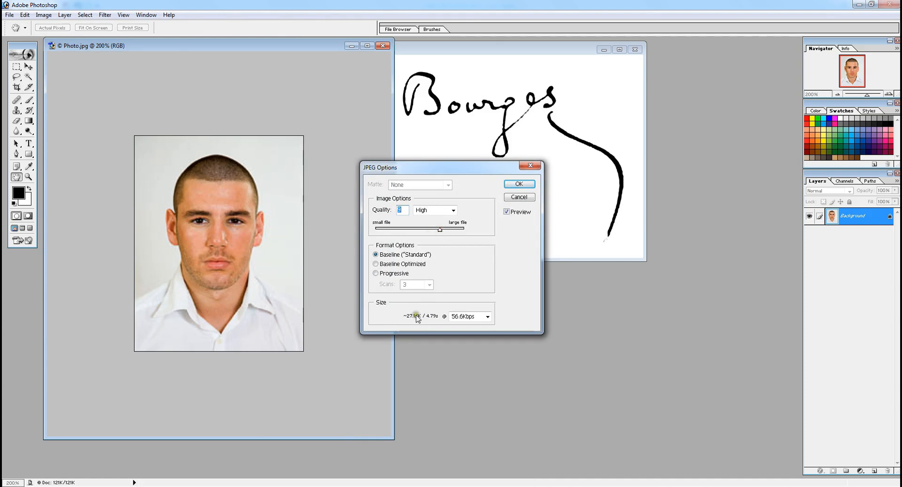
click(520, 184)
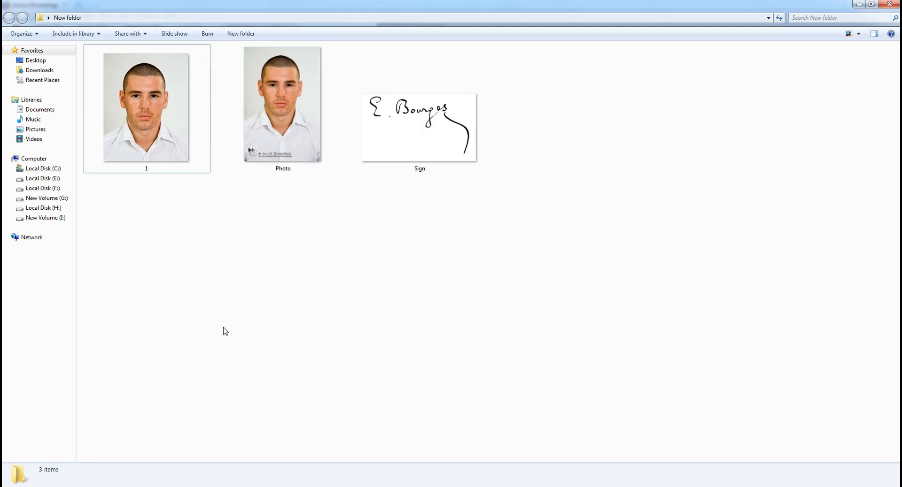
Check the saved file 1 in the folder and read the photograph dimensions required by the Online_KPCons2024 PDF
click(155, 159)
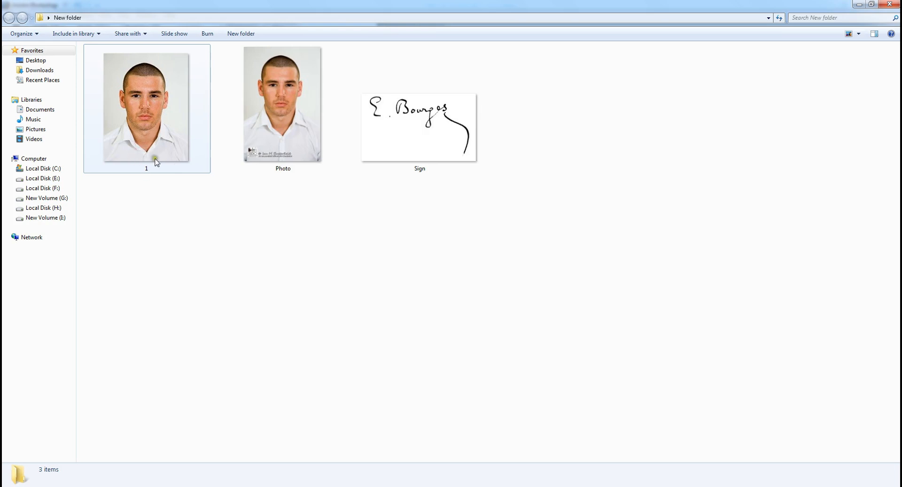
click(144, 139)
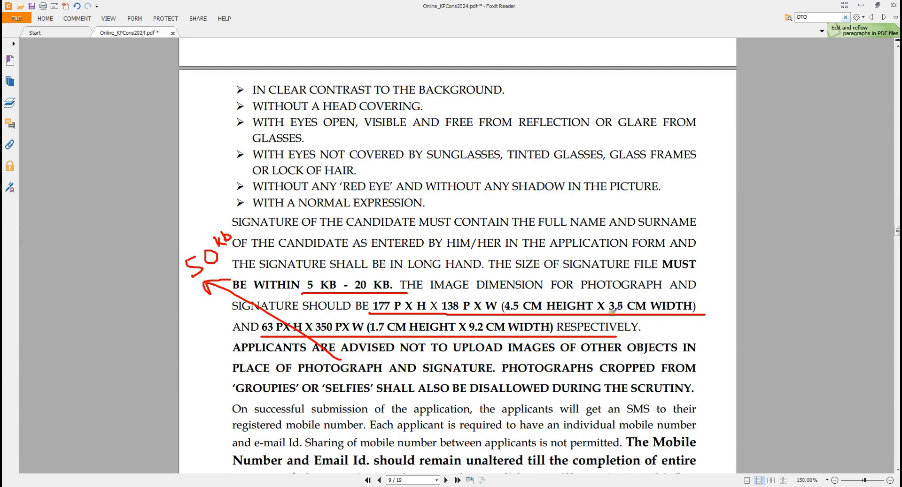
mouse_move(535, 300)
mouse_down()
mouse_move(499, 302)
mouse_move(536, 305)
mouse_up()
mouse_move(616, 295)
mouse_down()
mouse_move(617, 315)
mouse_move(631, 312)
mouse_move(633, 297)
mouse_move(611, 295)
mouse_up()
mouse_move(370, 311)
mouse_down()
mouse_move(469, 311)
mouse_move(432, 317)
mouse_move(370, 312)
mouse_move(366, 304)
mouse_move(429, 290)
mouse_move(464, 292)
mouse_move(474, 308)
mouse_move(418, 320)
mouse_move(405, 312)
mouse_move(439, 311)
mouse_up()
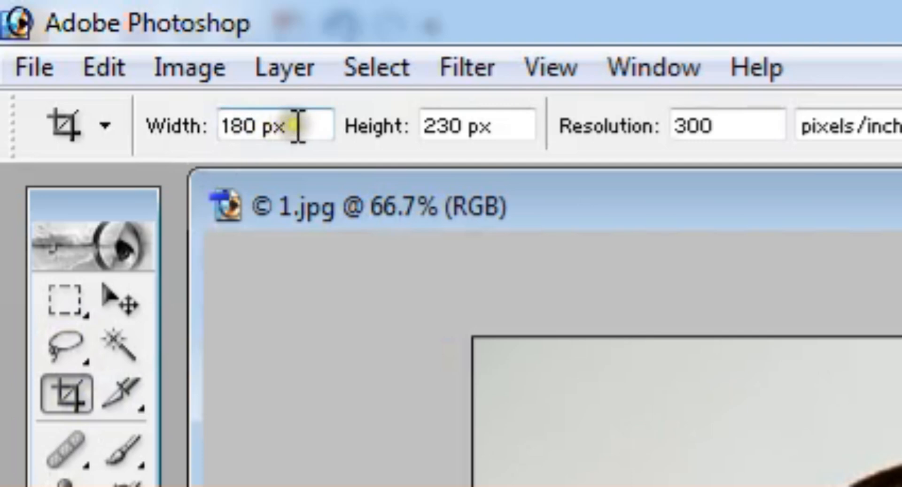
Crop the uncropped photo to 3.5 cm wide by 4.5 cm high, framing the head and shoulders above the watermark
click(221, 131)
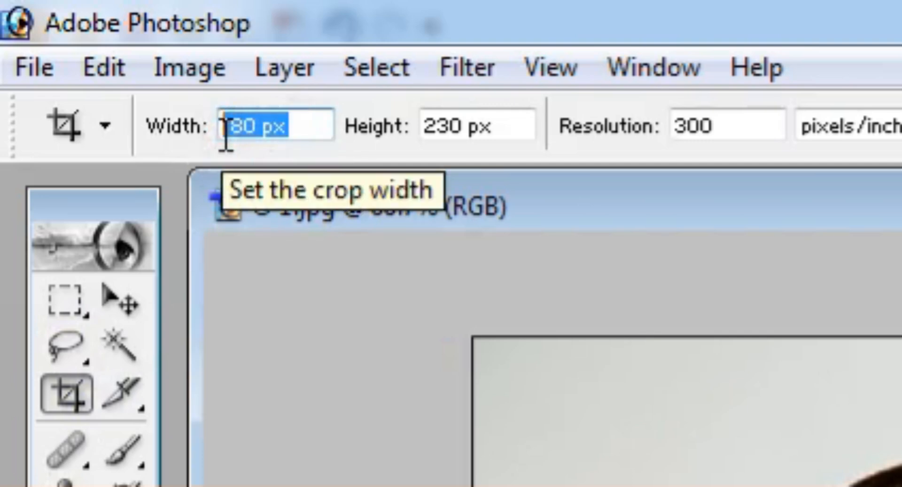
text(8.5 cm)
key(Tab)
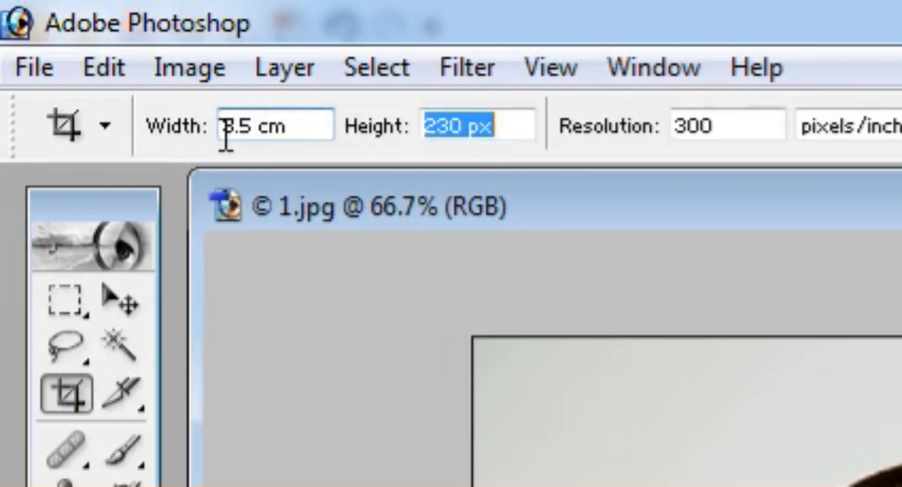
text(4.5CM)
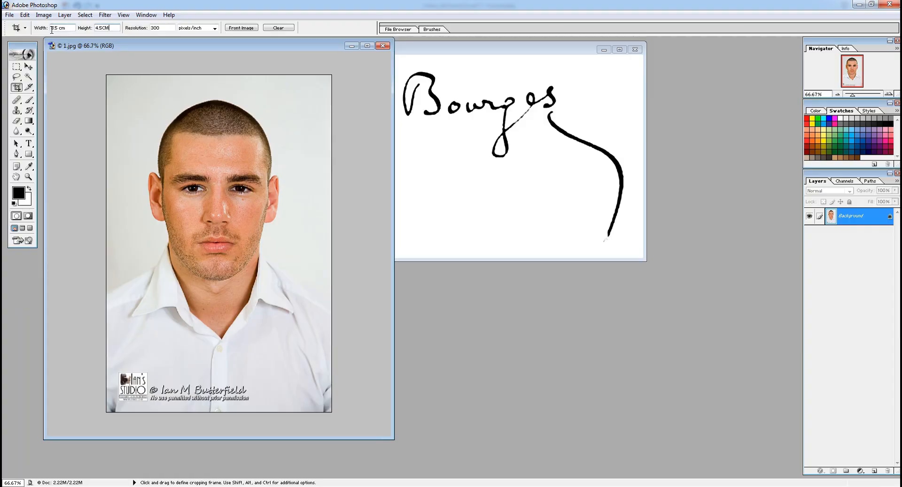
key(Tab)
drag(110, 93, 416, 334)
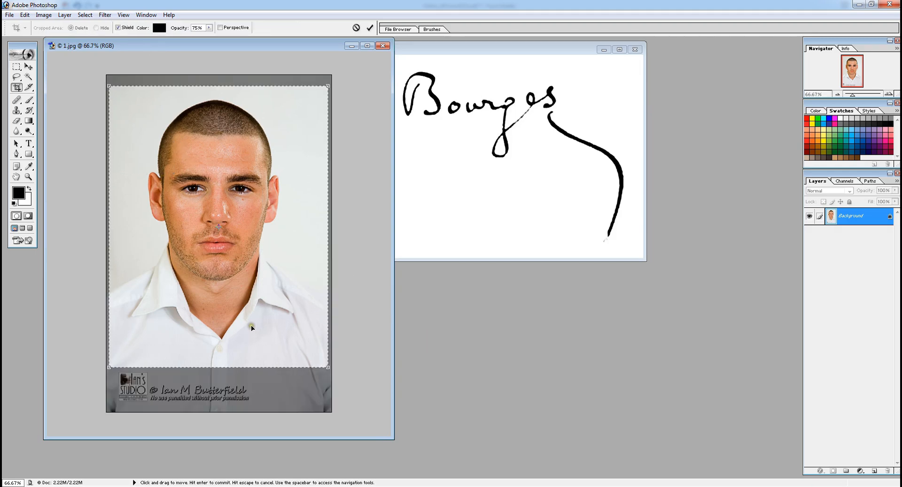
double_click(251, 325)
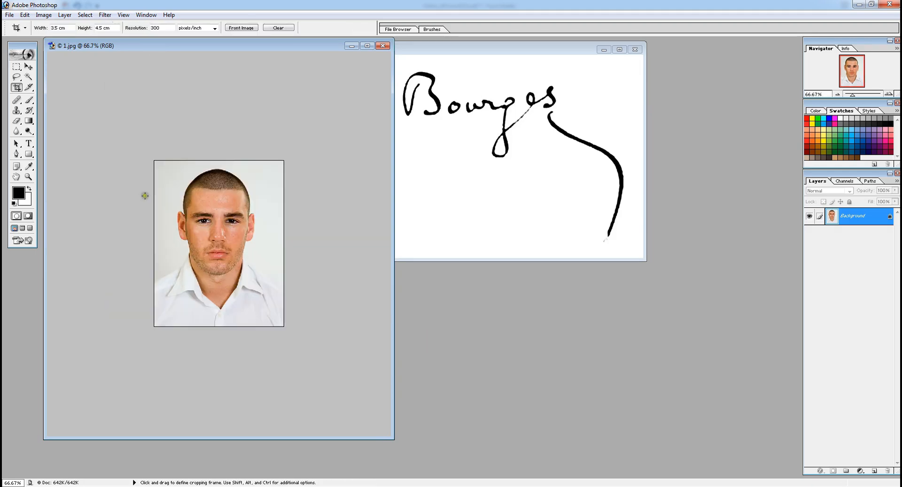
Save the cropped photo as a JPEG named 2 with reduced quality and check the file's details in the folder
click(9, 14)
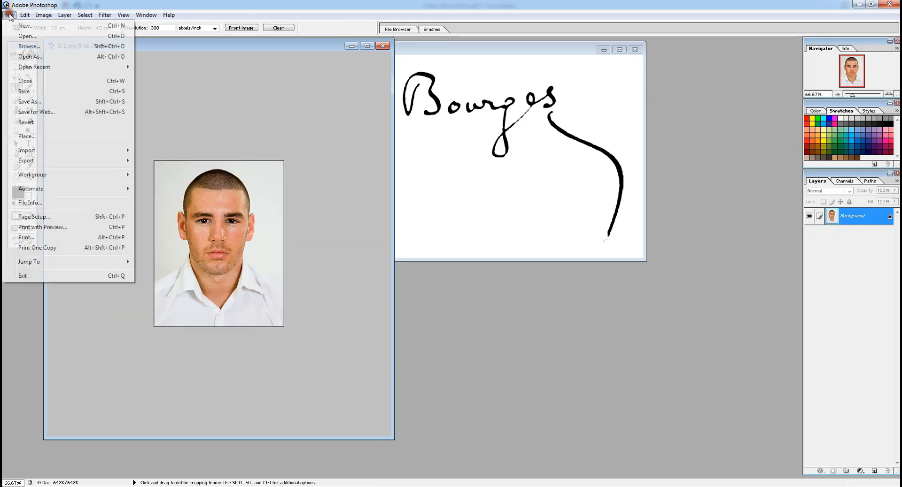
click(23, 103)
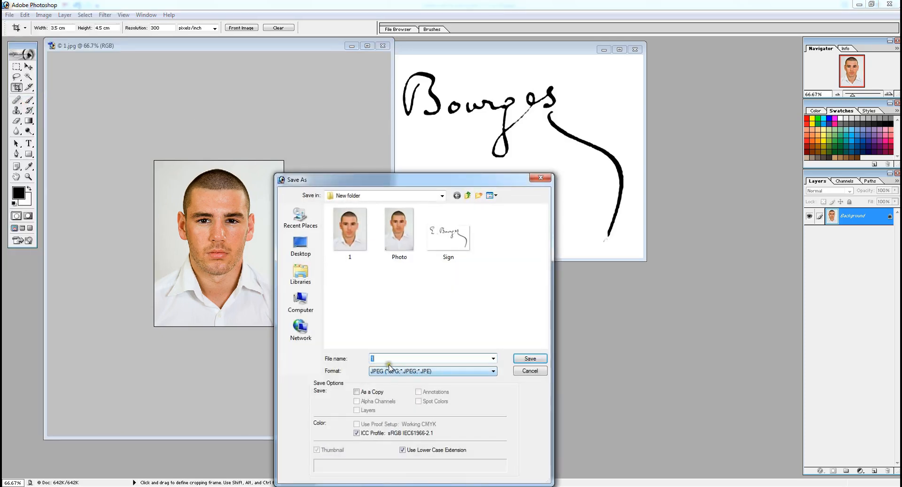
click(527, 359)
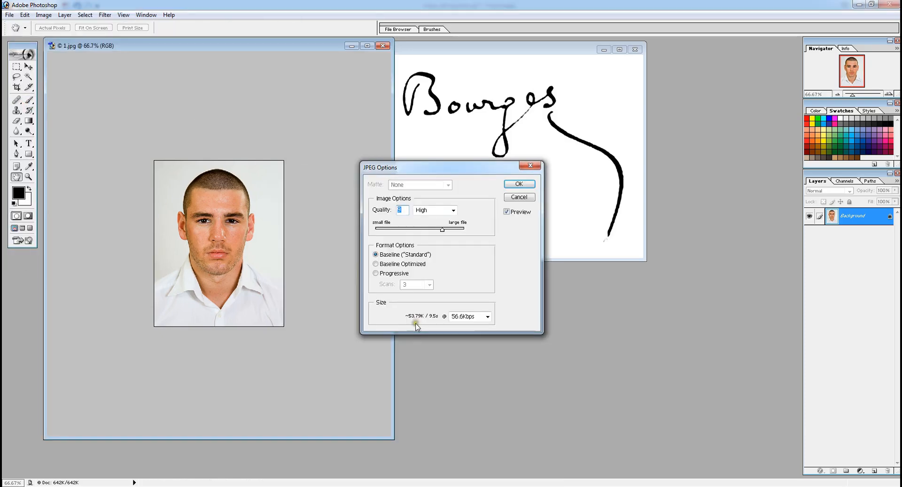
drag(442, 230, 400, 232)
click(519, 185)
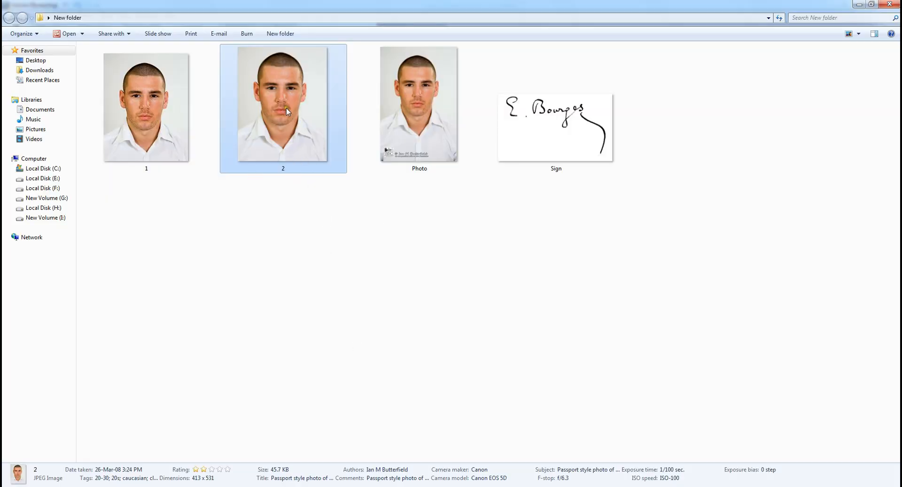
mouse_move(286, 108)
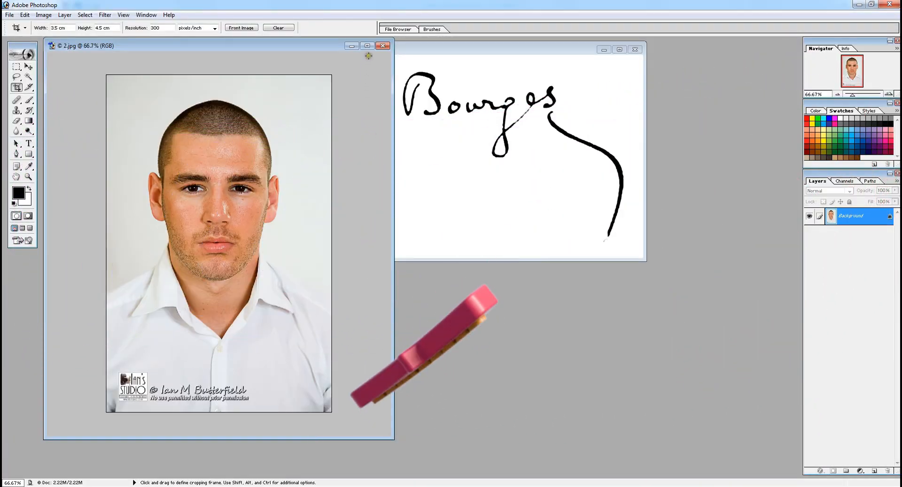
Maximize the uncropped photo's document window and fit the whole picture in view at 66.67%
click(368, 46)
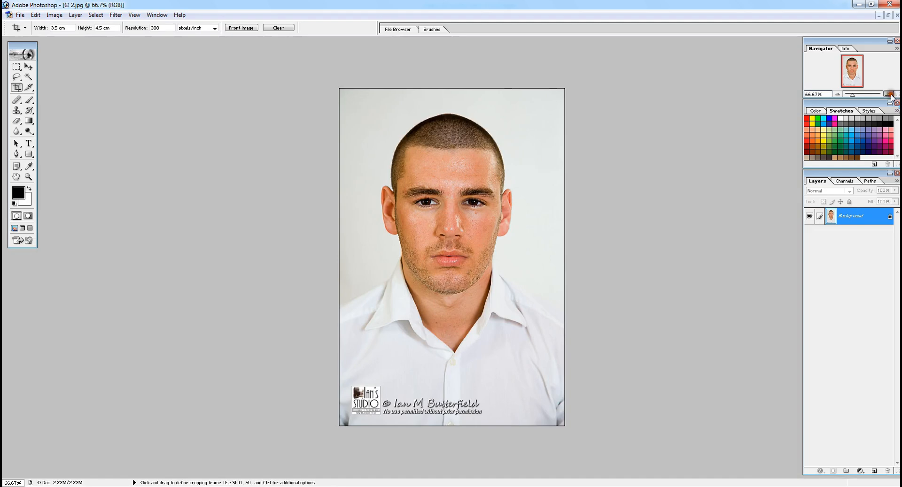
click(889, 94)
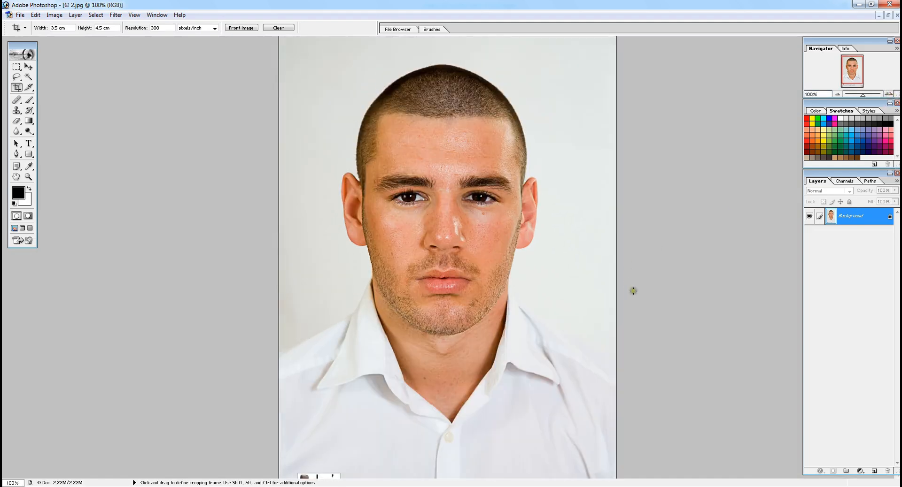
scroll(573, 285, up, 1)
click(838, 94)
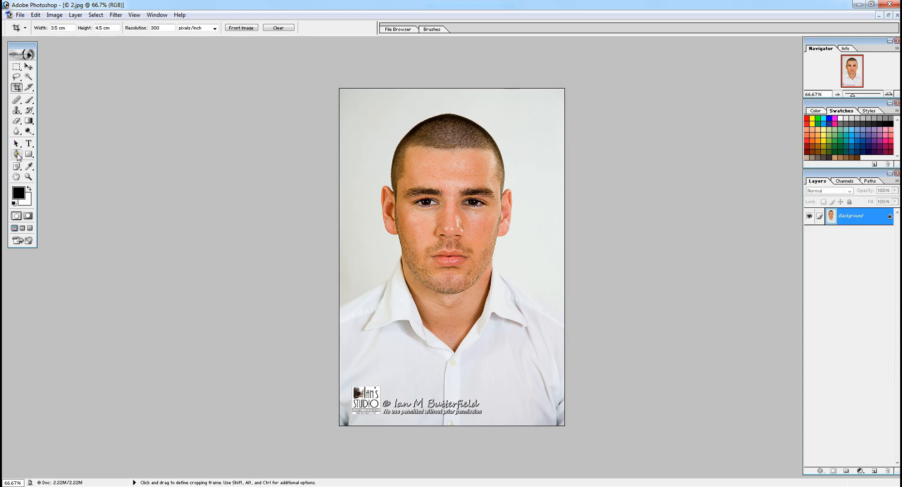
Start a Pen tool path just outside the photo's left edge and trace the left shoulder and collar up to the neck
click(17, 154)
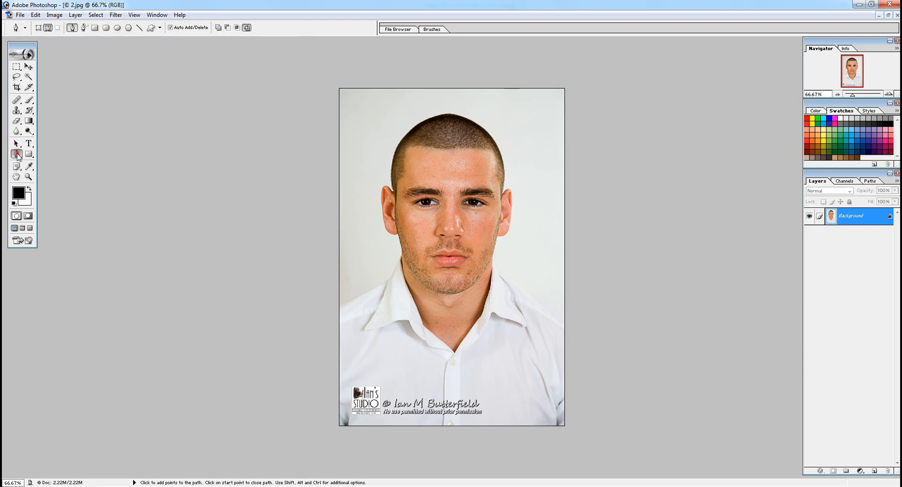
click(328, 321)
click(334, 311)
click(350, 304)
click(365, 298)
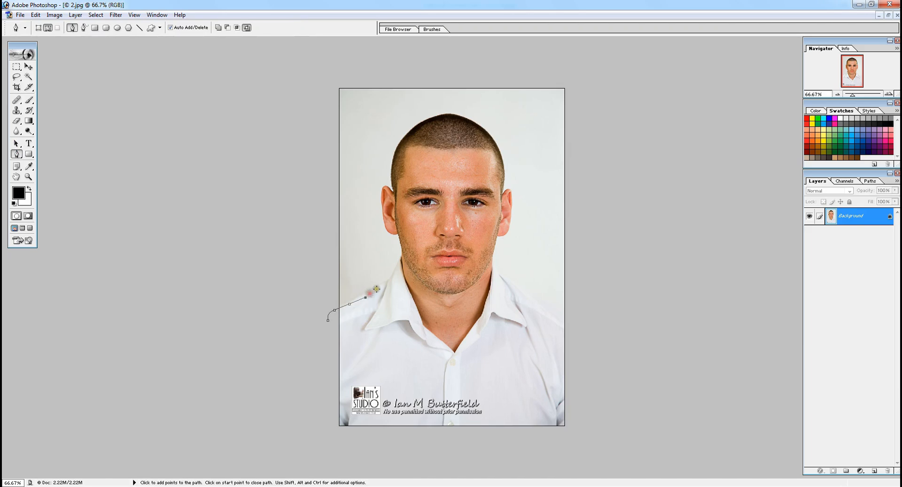
click(376, 290)
click(386, 281)
click(395, 271)
click(398, 264)
click(401, 259)
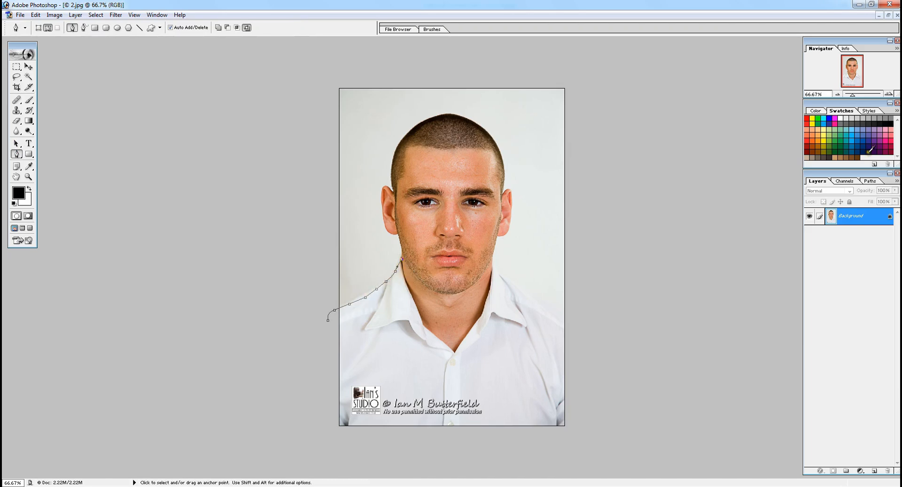
Extend the path up the left side of the neck and jaw and around the outline of the left ear
click(888, 94)
click(888, 94)
drag(844, 73, 840, 67)
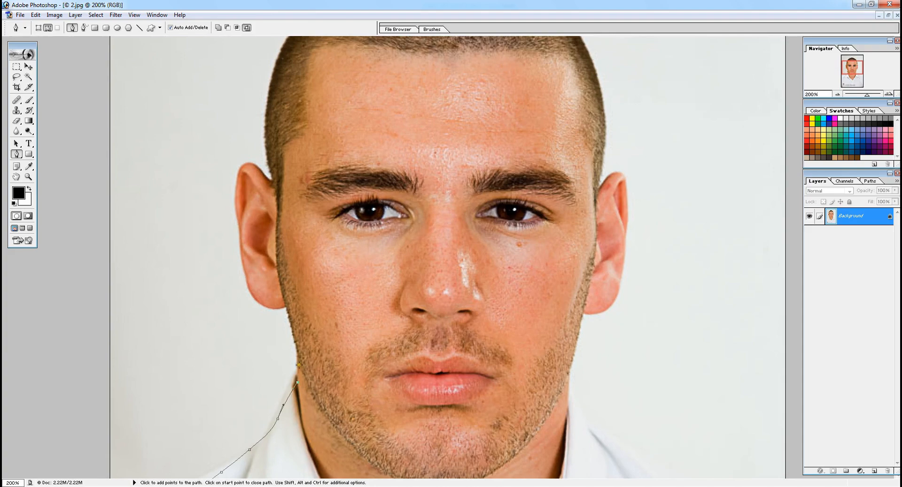
click(297, 356)
click(294, 339)
click(289, 321)
click(286, 308)
drag(252, 292, 262, 198)
scroll(245, 268, up, 1)
scroll(264, 201, up, 2)
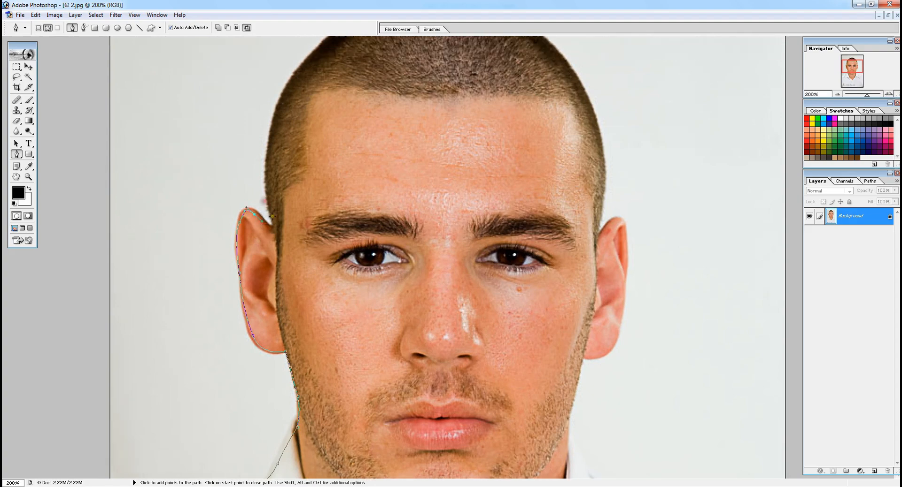
scroll(270, 255, up, 2)
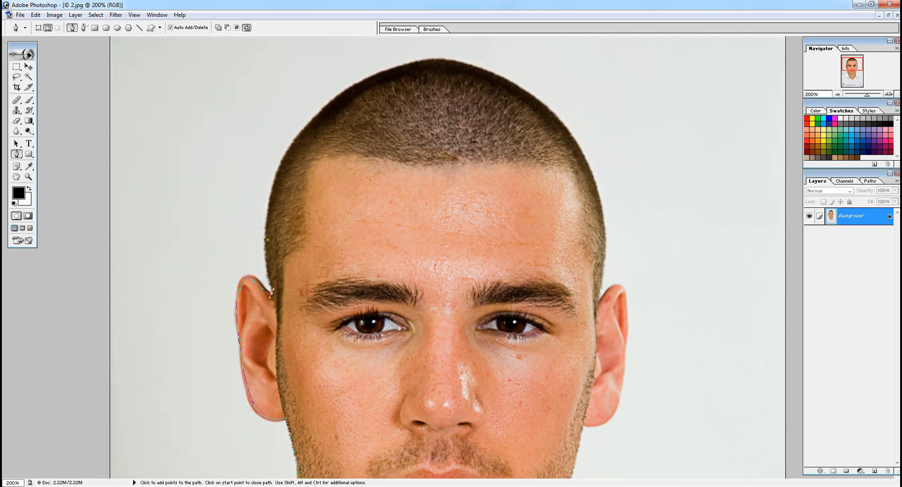
Continue the path from the left ear along the hairline and over the top of the head
click(267, 238)
drag(287, 147, 305, 127)
key(ctrl+z)
click(350, 87)
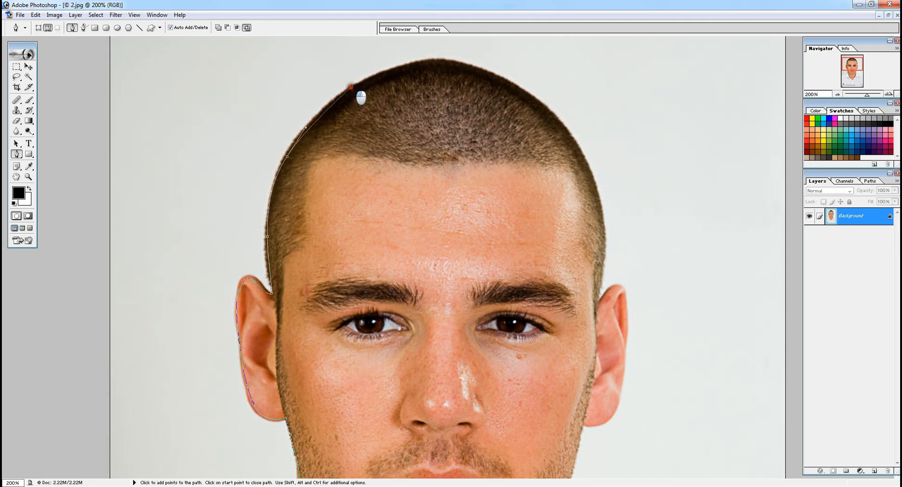
drag(350, 88, 367, 79)
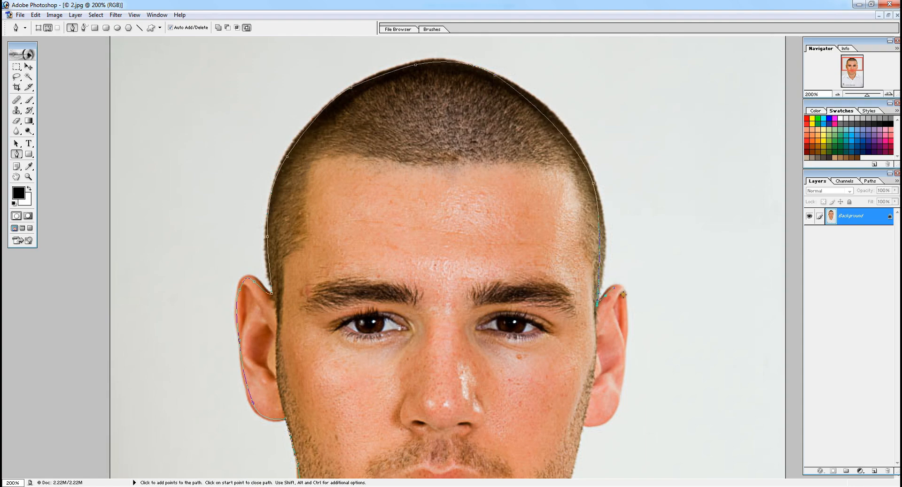
Trace the path around the right ear and down the jaw and neck to the right side of the collar
drag(624, 296, 628, 309)
click(624, 345)
click(619, 386)
click(618, 403)
drag(610, 416, 583, 422)
scroll(581, 400, down, 3)
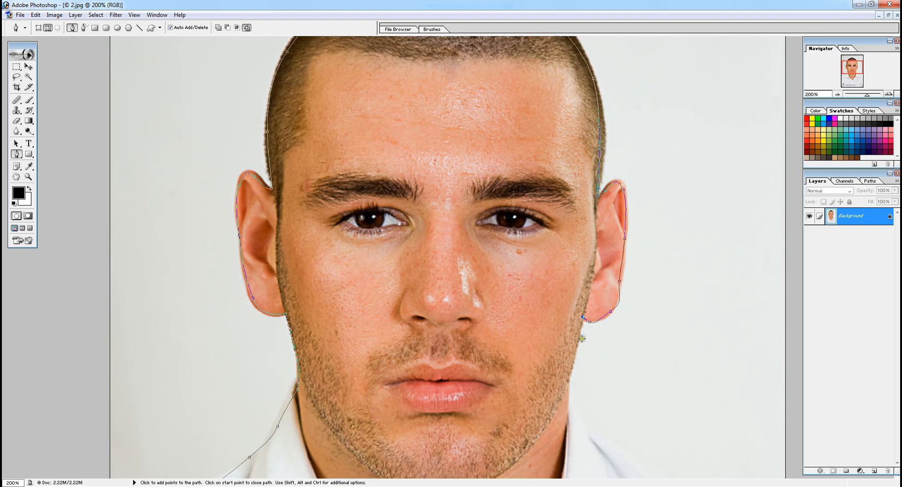
drag(573, 357, 616, 451)
Trace the path along the right shoulder and carry it past the photo's right edge
key(ctrl+minus)
key(ctrl+minus)
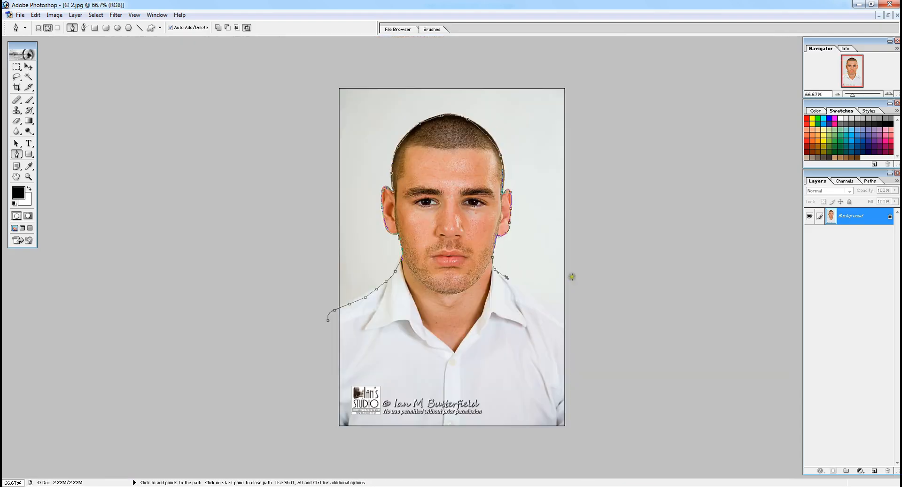
drag(524, 295, 555, 320)
drag(568, 325, 577, 328)
drag(590, 328, 607, 304)
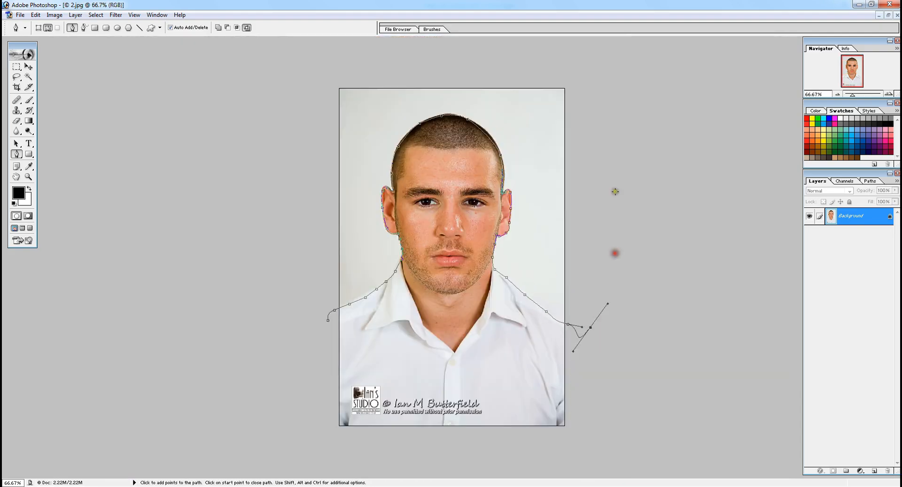
Route the path around the outside of the photo and close it at its starting point beside the left shoulder
drag(615, 179, 616, 147)
drag(608, 117, 594, 91)
drag(582, 85, 557, 74)
drag(492, 67, 459, 66)
drag(386, 66, 305, 97)
drag(282, 130, 275, 188)
drag(279, 227, 286, 240)
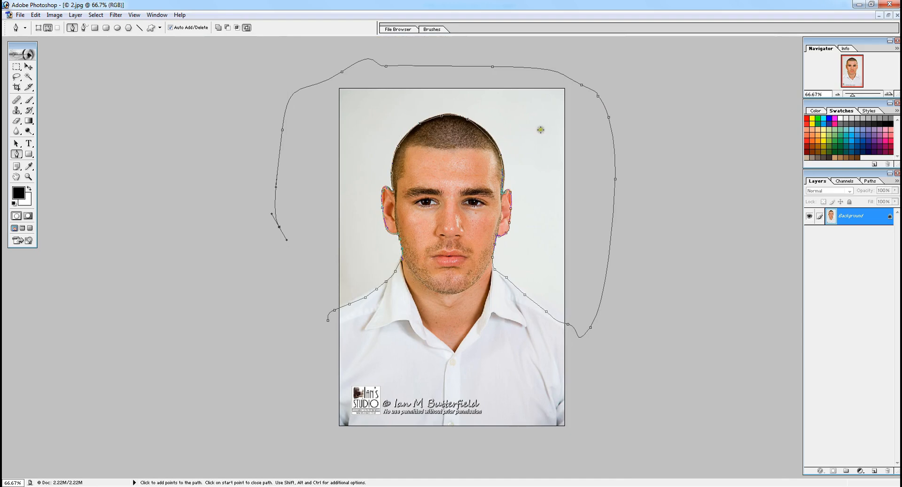
click(327, 321)
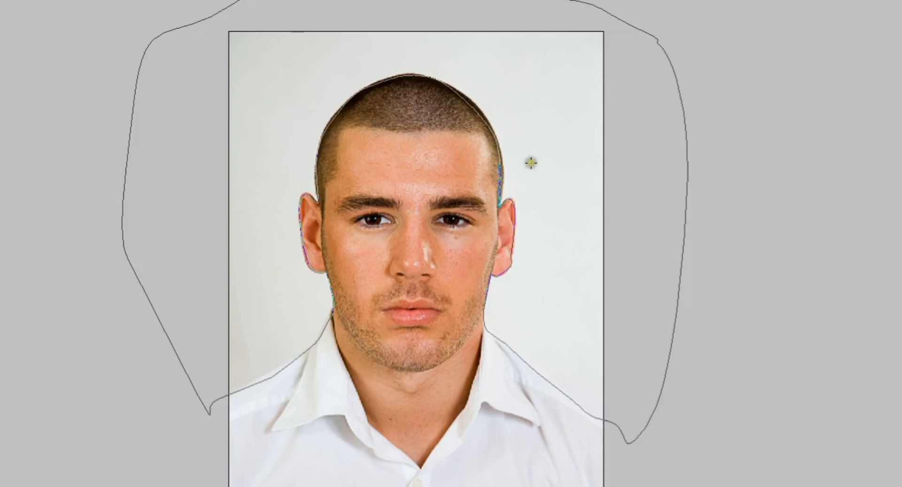
Convert the closed path into a new selection with a feather radius of 0 pixels
right_click(539, 119)
click(596, 192)
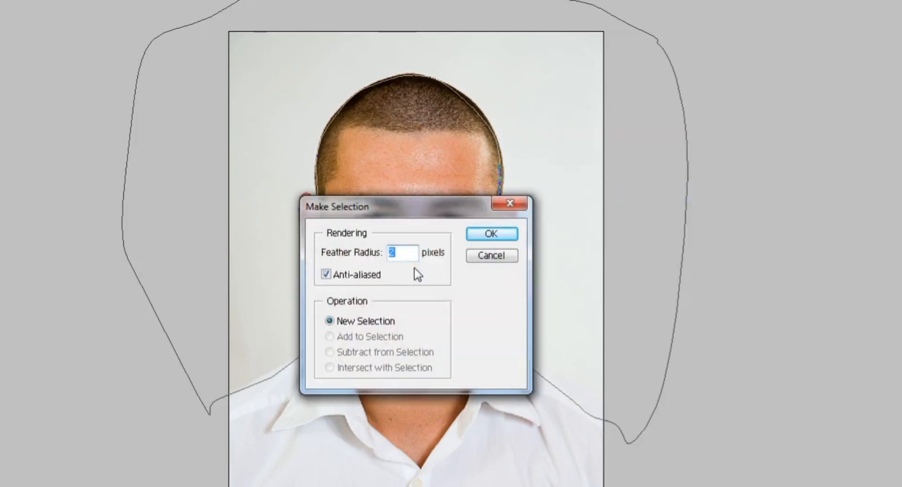
text(0)
key(Return)
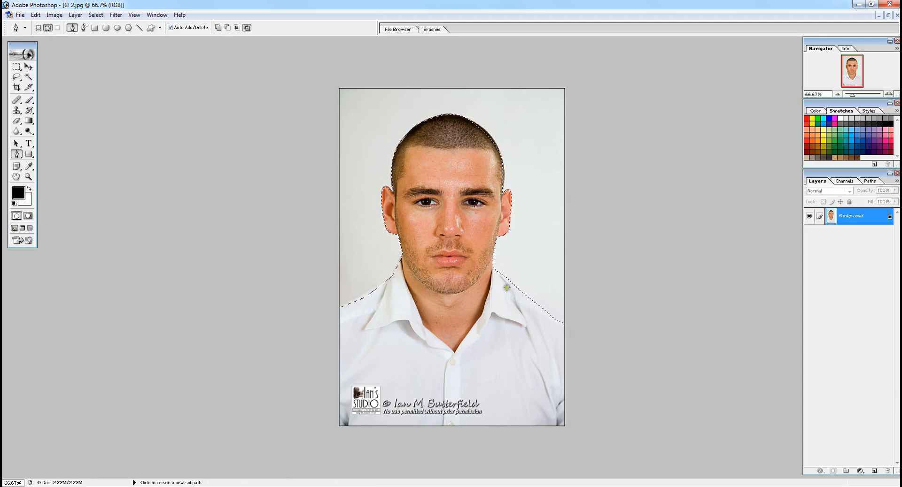
Set the background colour to a muted red and fill the selected backdrop behind the man with it
click(25, 201)
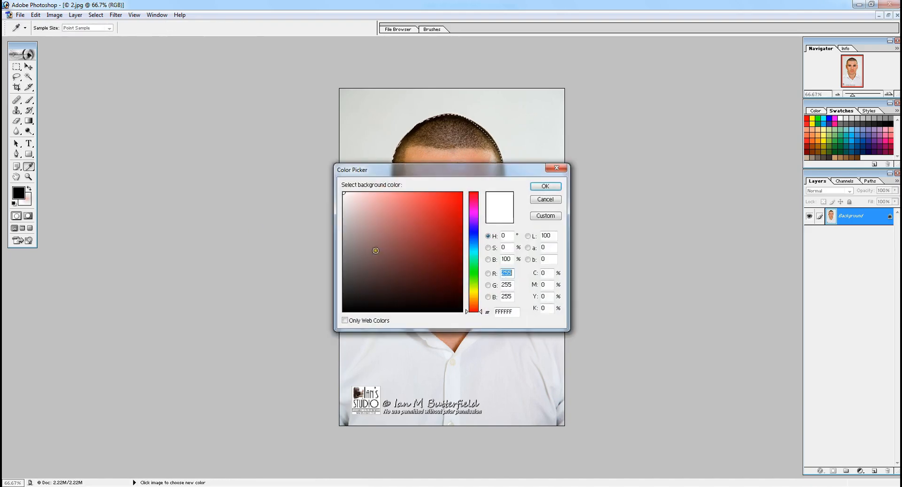
click(431, 229)
click(544, 186)
key(p)
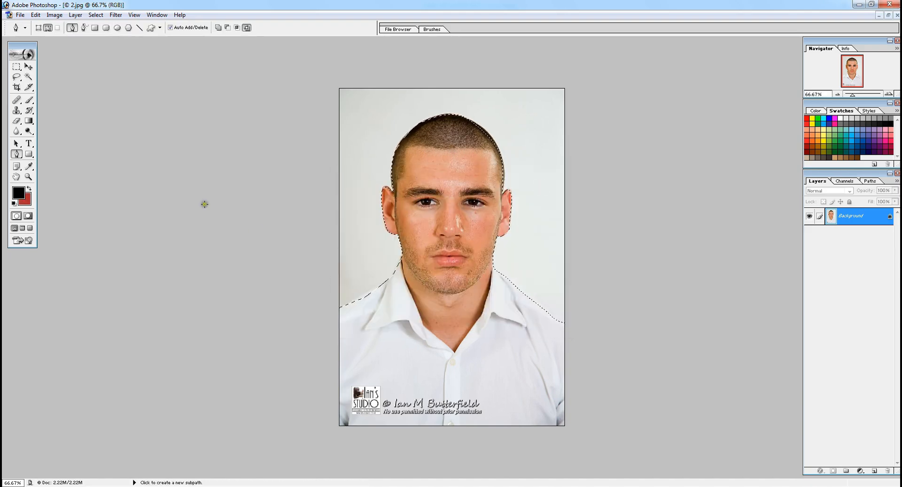
key(Delete)
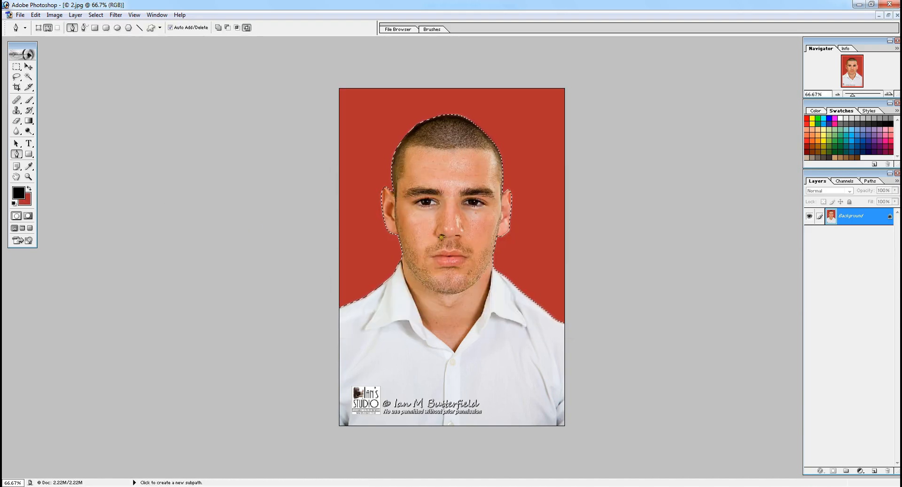
Set the background colour to white (FFFFFF), fill the selected backdrop with it and deselect
click(25, 200)
drag(381, 234, 302, 173)
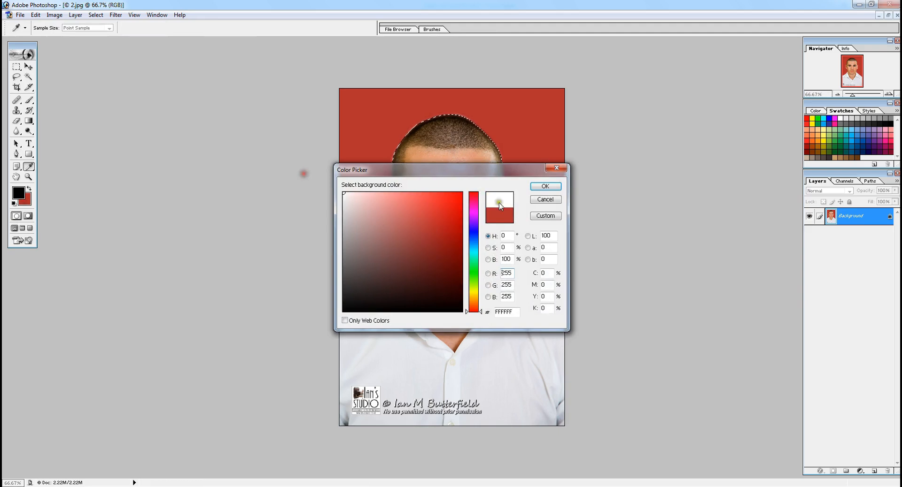
click(534, 188)
key(Delete)
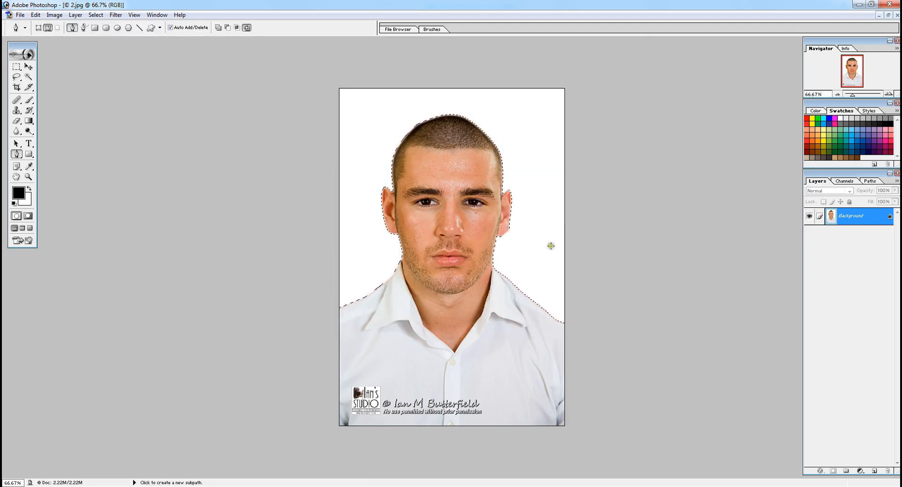
key(ctrl+d)
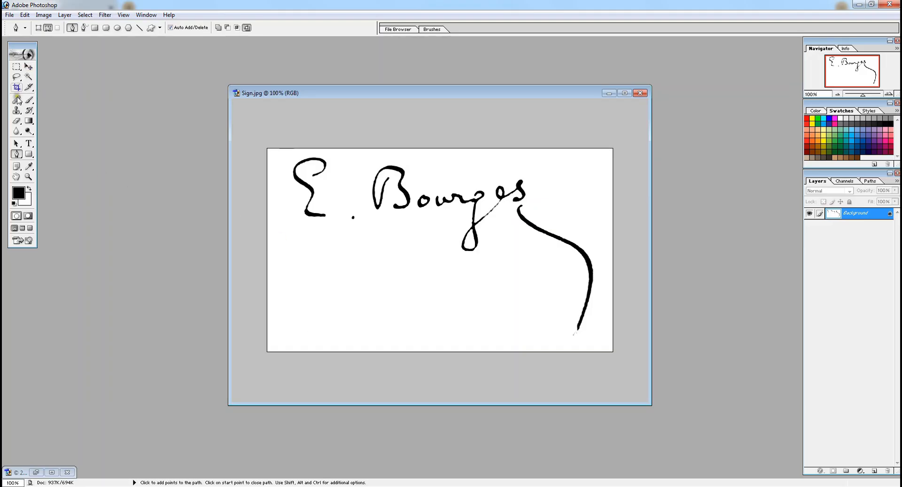
Crop the signature image to 140 px wide by 60 px high, framing the handwritten name and the start of its tail stroke
click(16, 88)
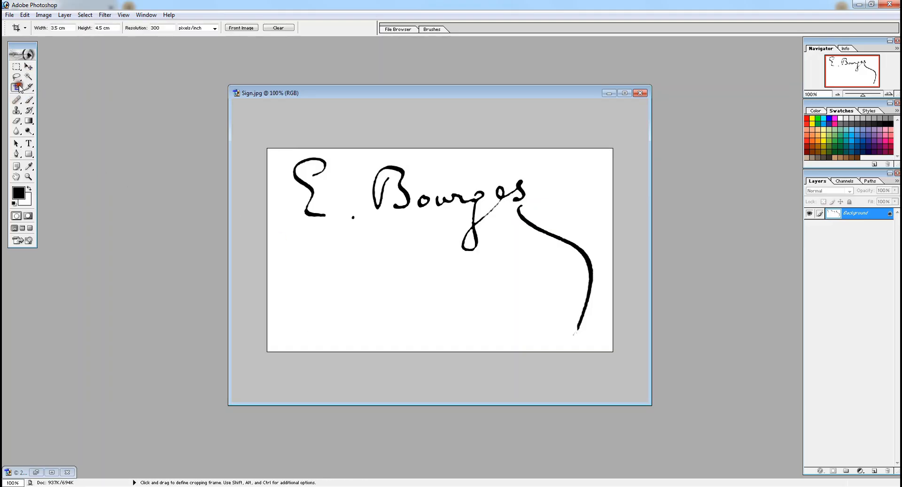
double_click(60, 27)
text(14)
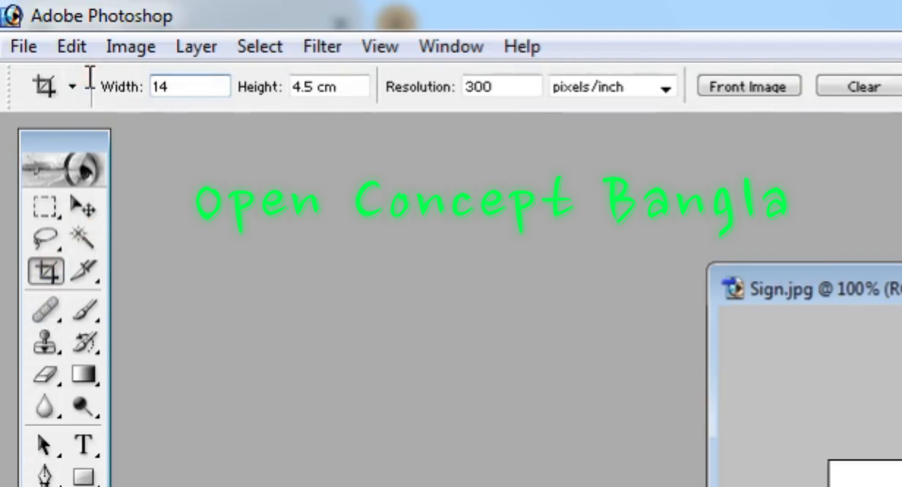
text(0PX)
key(Tab)
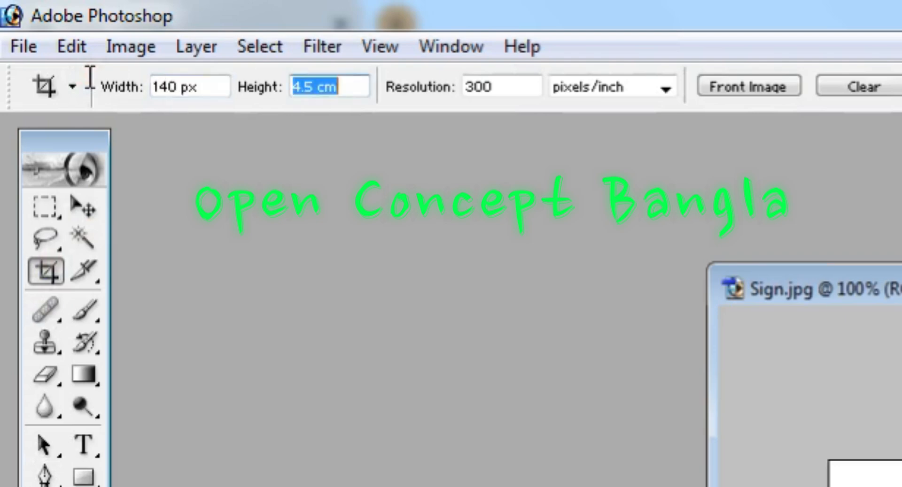
text(60PX)
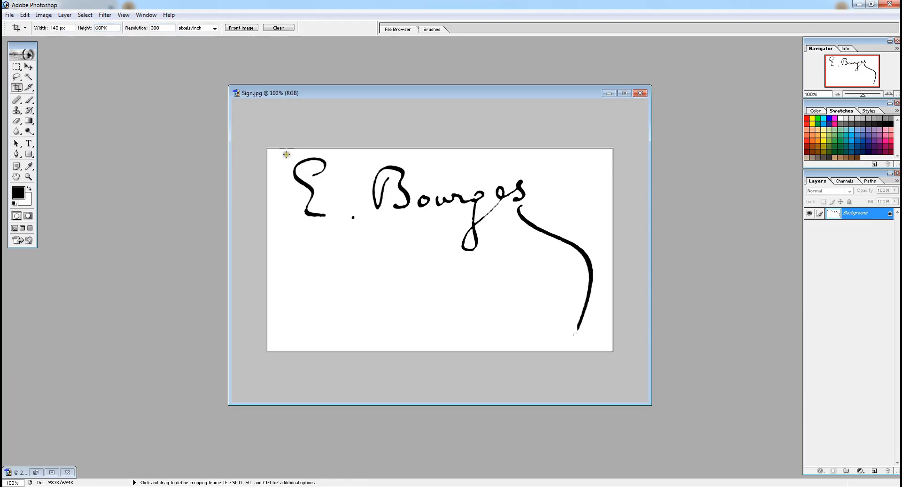
drag(267, 149, 706, 314)
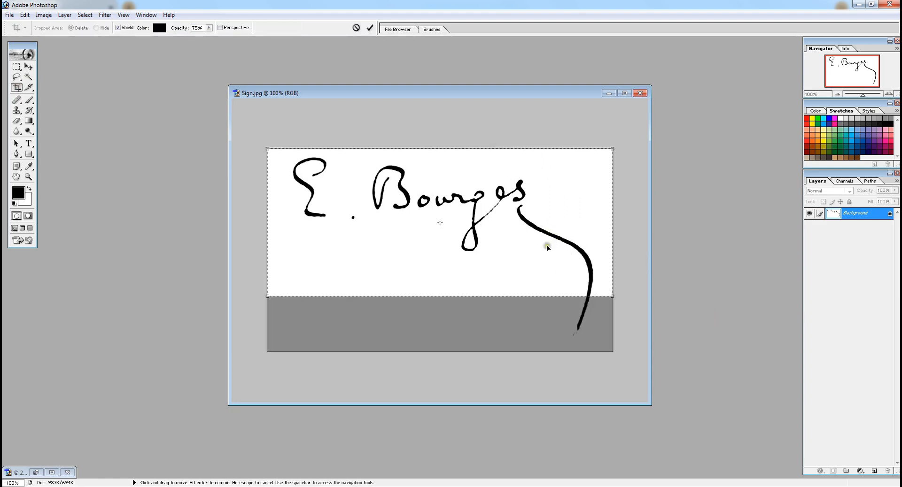
drag(545, 254, 513, 251)
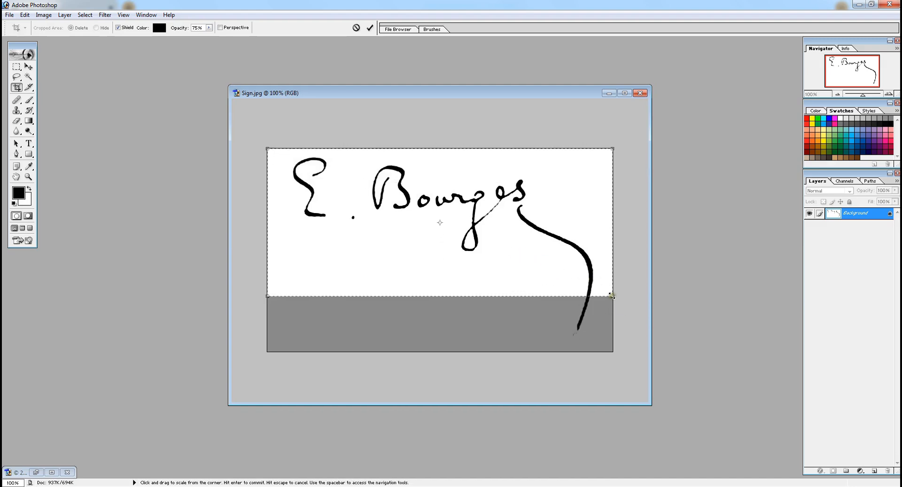
drag(612, 296, 585, 261)
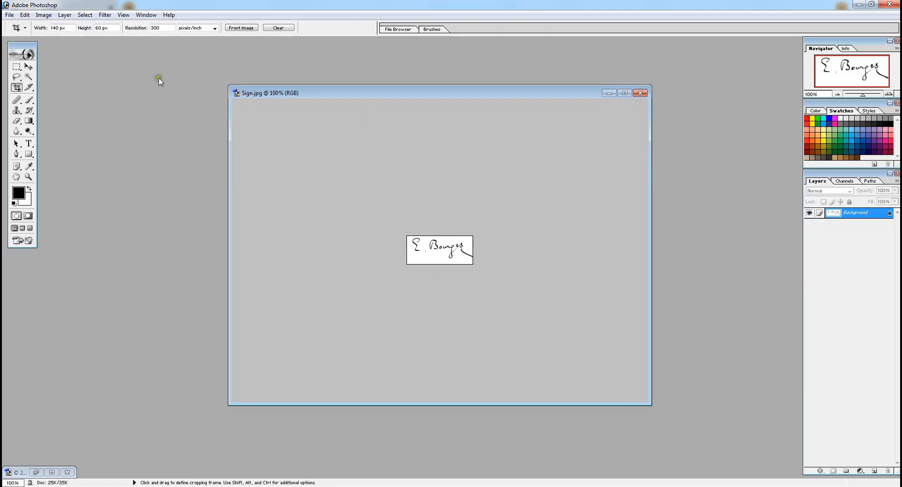
Save the cropped signature as a JPEG named S1 in New folder with Medium quality
click(9, 15)
click(28, 98)
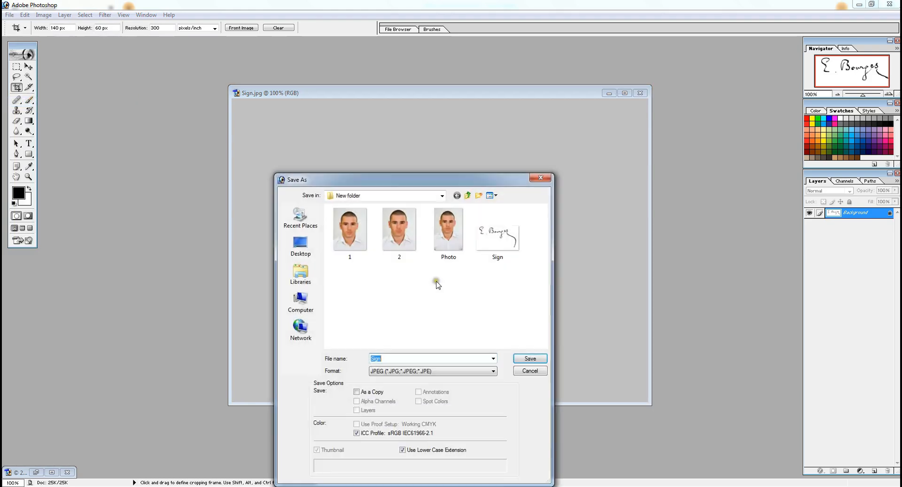
text(S)
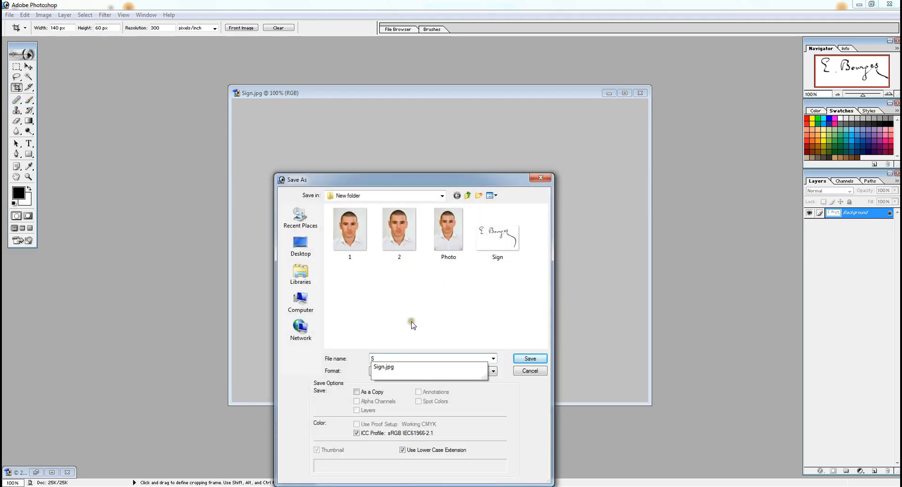
text(ign)
click(530, 359)
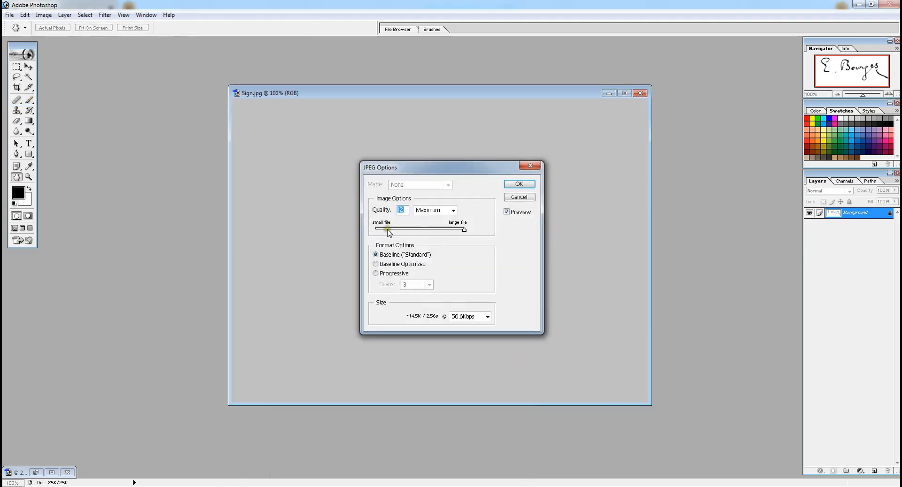
click(417, 229)
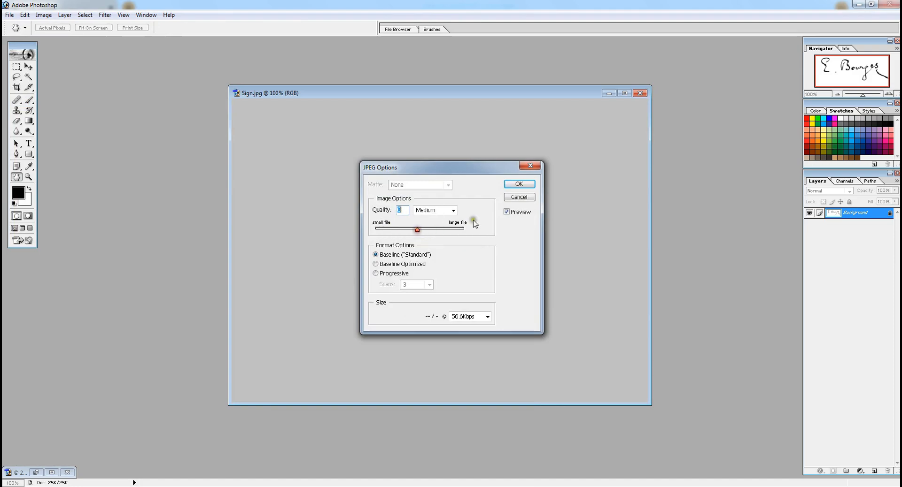
click(520, 184)
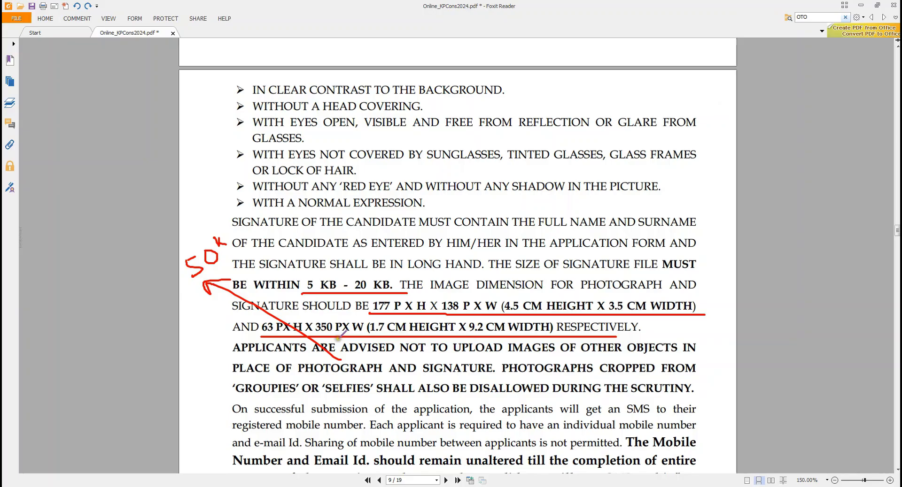
Switch to the Online_KPCons2024 PDF in Foxit Reader and mark the required signature height, width and file-size range
mouse_move(475, 317)
mouse_down()
mouse_move(491, 332)
mouse_move(462, 319)
mouse_up()
mouse_move(399, 309)
mouse_down()
mouse_move(371, 350)
mouse_move(366, 301)
mouse_up()
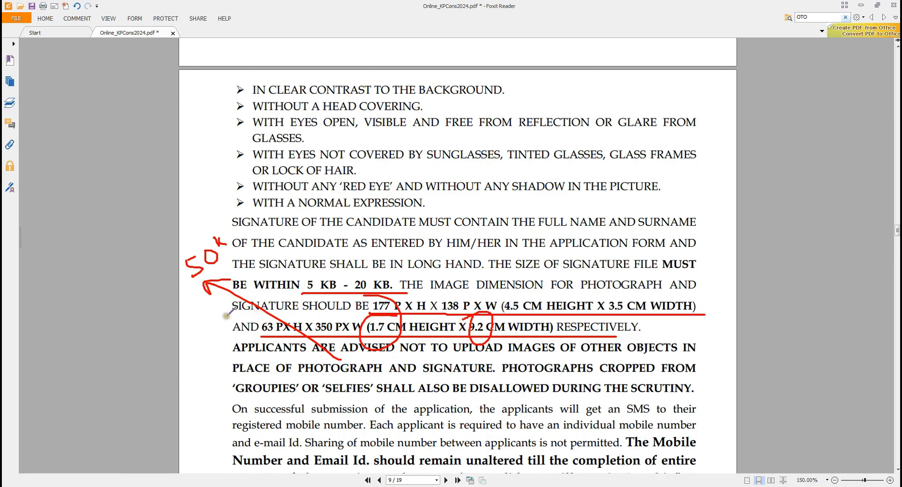
mouse_move(303, 294)
mouse_down()
mouse_move(391, 282)
mouse_move(339, 272)
mouse_move(307, 295)
mouse_up()
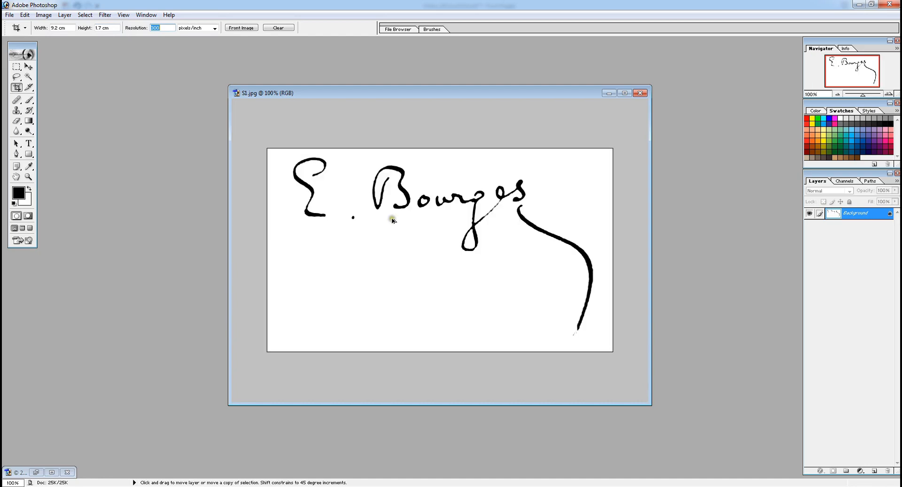
Crop the signature image to 9.2 cm wide by 1.7 cm high at 300 pixels/inch, framing the handwritten name
mouse_move(260, 136)
mouse_down()
mouse_move(611, 290)
mouse_move(560, 270)
mouse_up()
drag(493, 193, 492, 200)
key(Return)
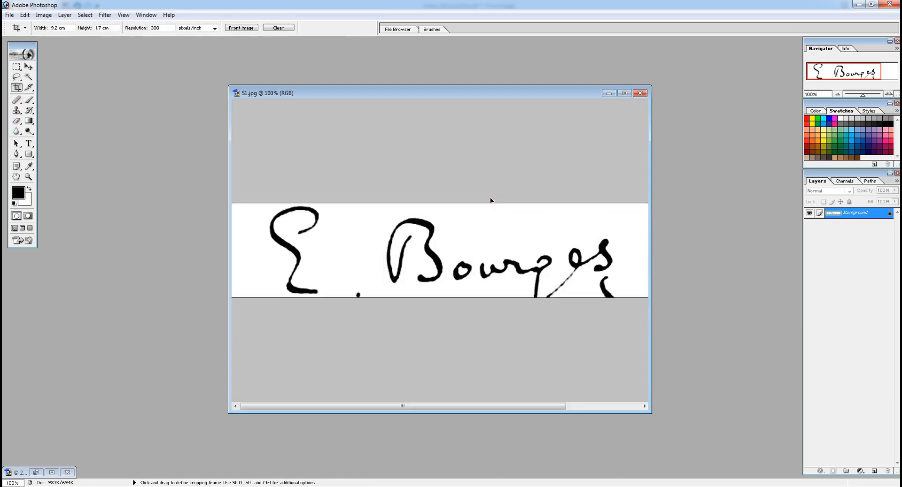
Save the cropped signature as a JPEG named S2 in New folder with Low quality (0)
click(9, 15)
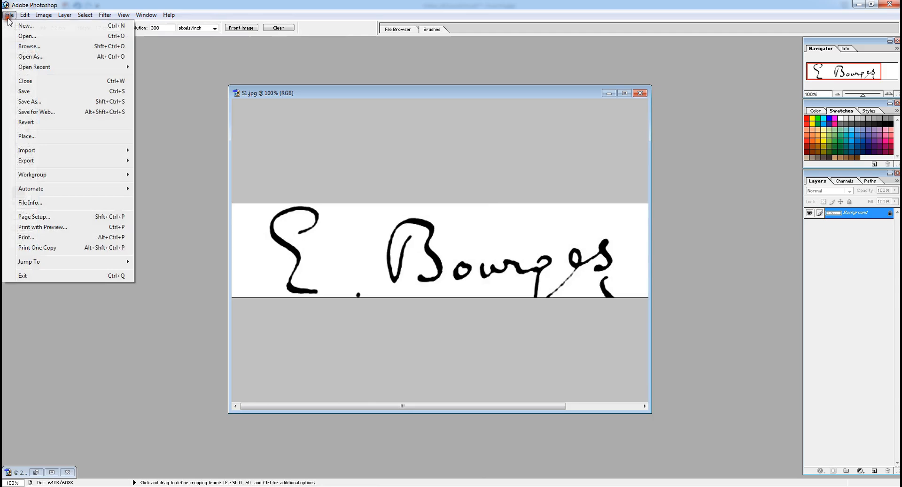
click(26, 102)
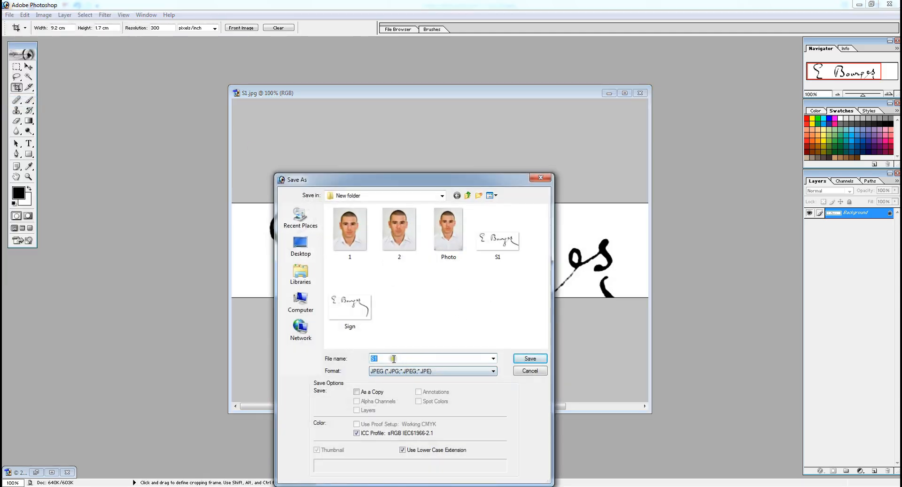
text(S1)
click(529, 359)
drag(398, 233, 357, 232)
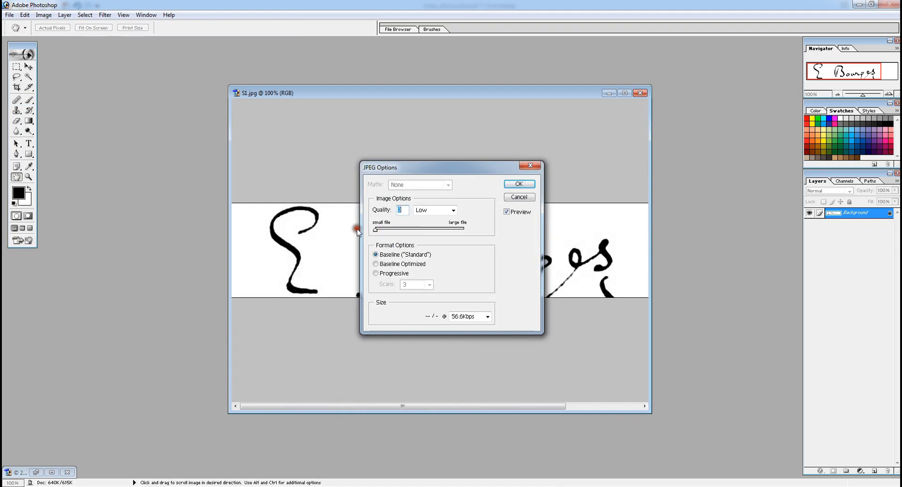
click(517, 184)
key(c)
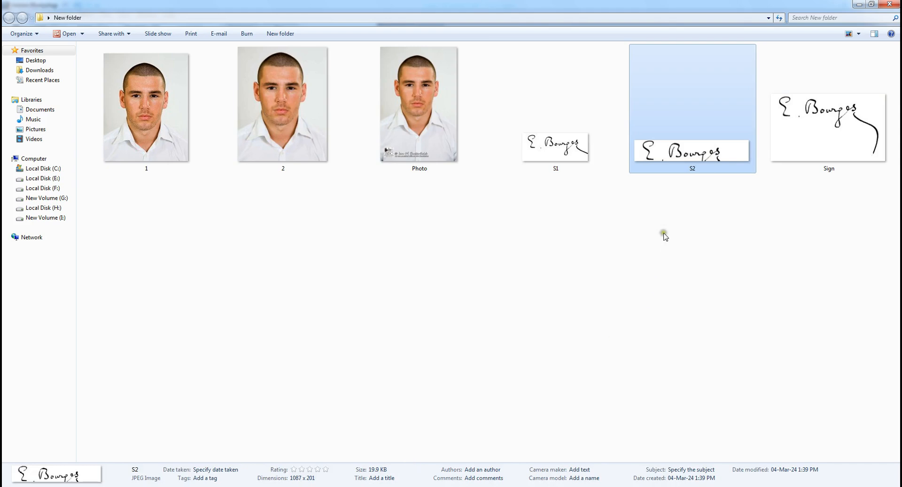
Open the S2 image from New folder in Microsoft Office Picture Manager and bring up its picture compression settings
click(602, 364)
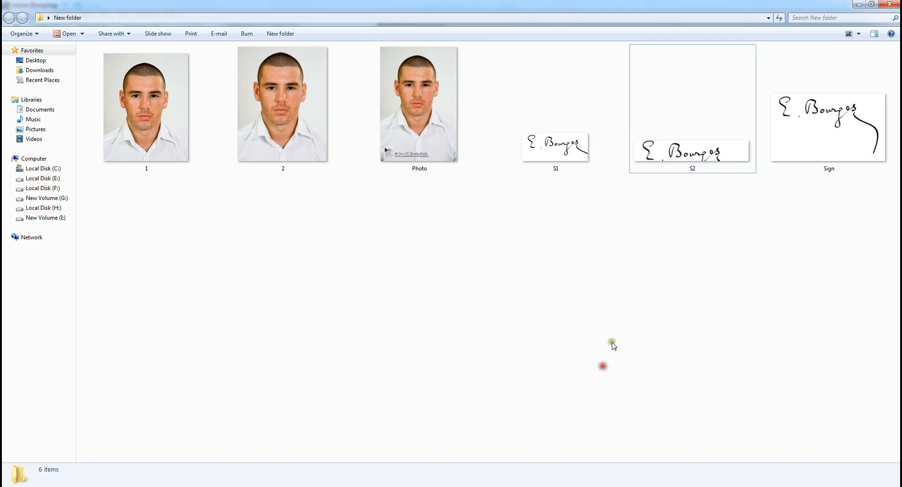
click(688, 161)
right_click(677, 146)
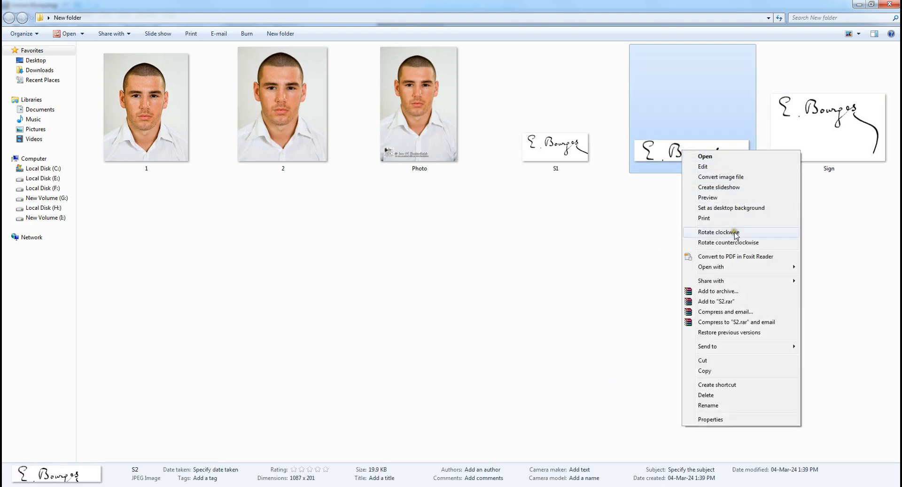
mouse_move(714, 267)
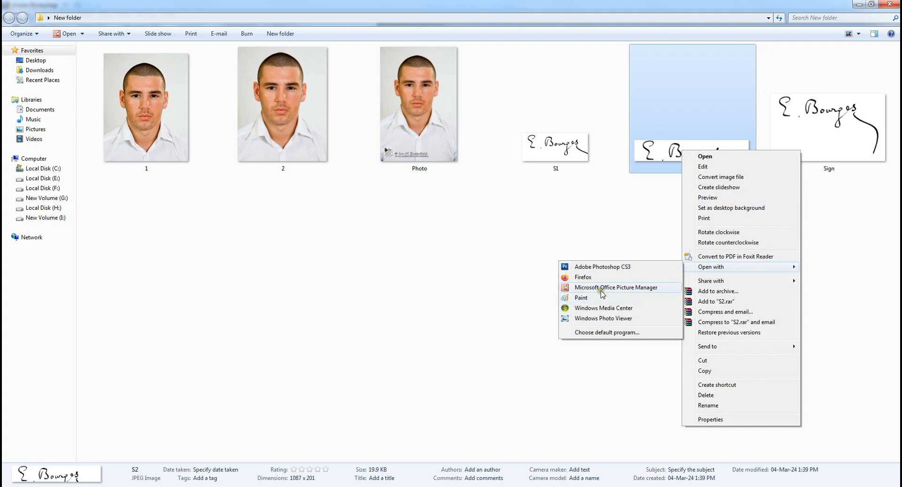
click(646, 294)
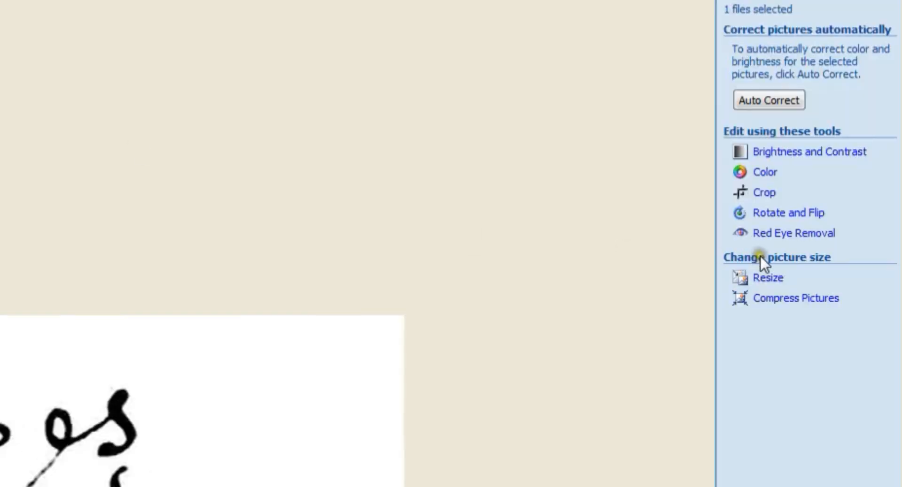
click(770, 303)
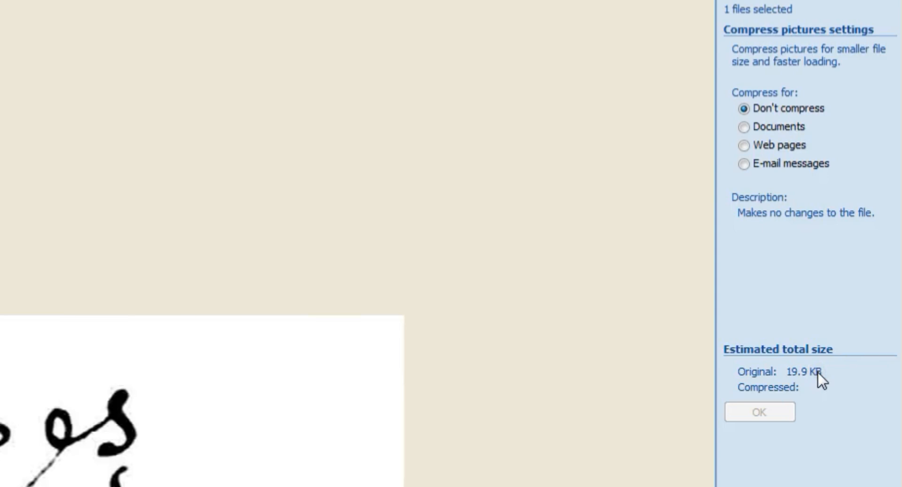
Compare the Web pages and Documents compression estimates, compress S2 for Web pages and save it
click(771, 146)
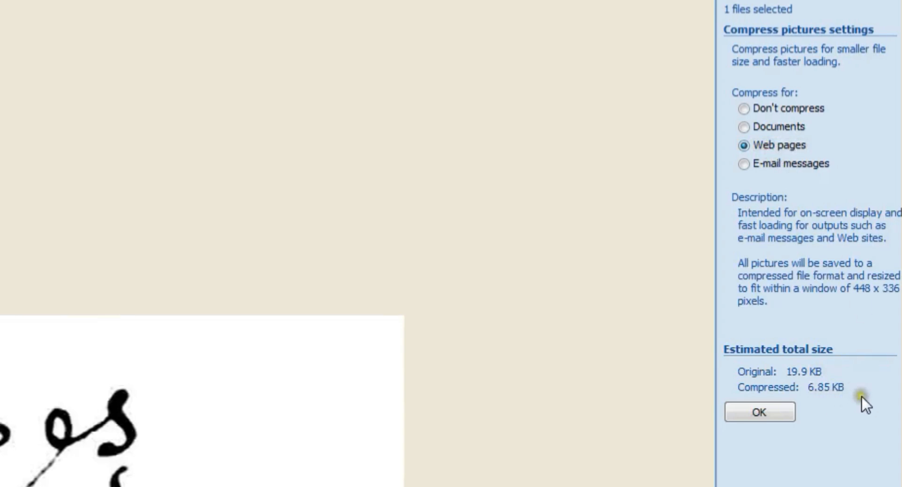
click(750, 133)
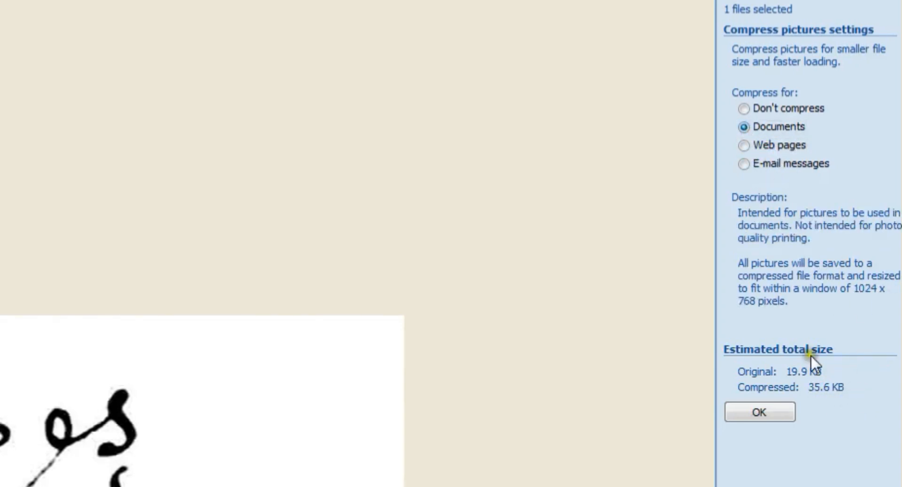
click(753, 147)
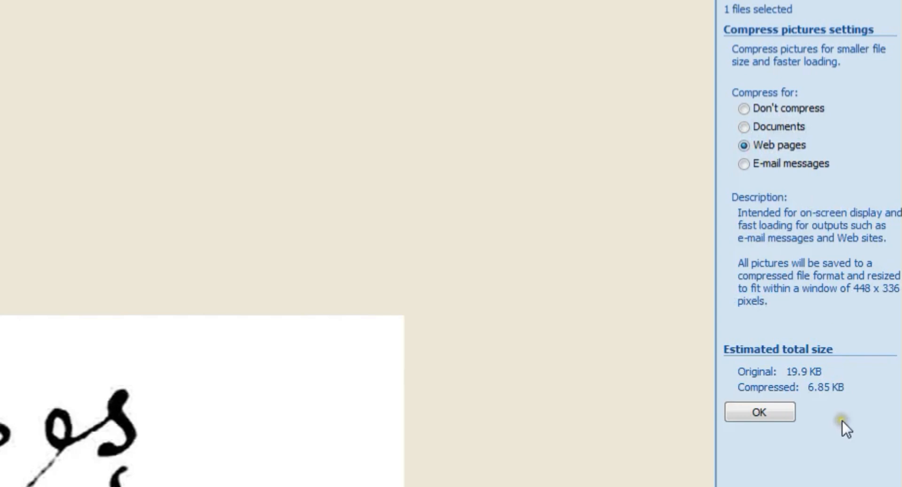
click(757, 414)
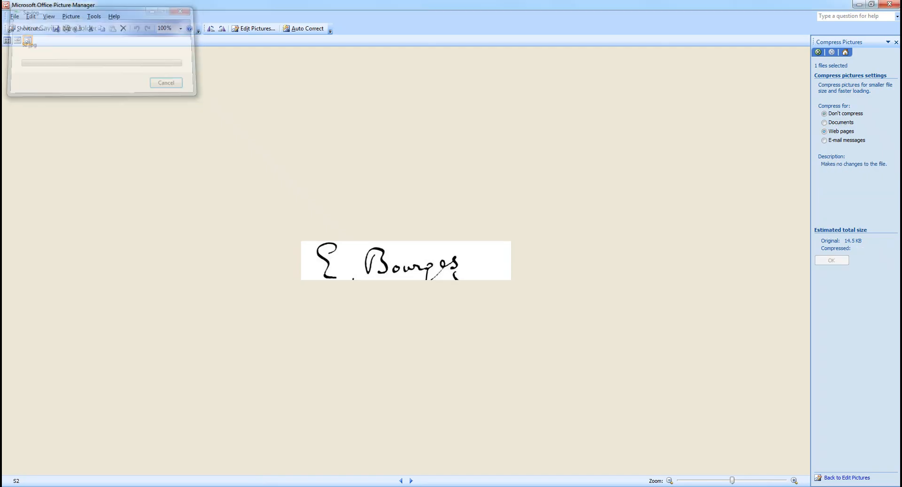
Switch back to New folder in Windows Explorer and check the compressed S2 image's file size and dimensions
click(251, 486)
click(704, 203)
click(710, 151)
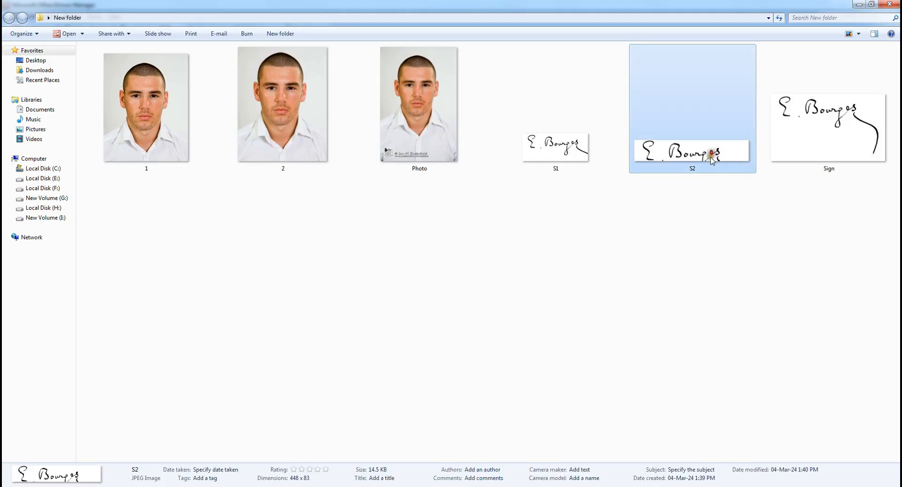
click(381, 473)
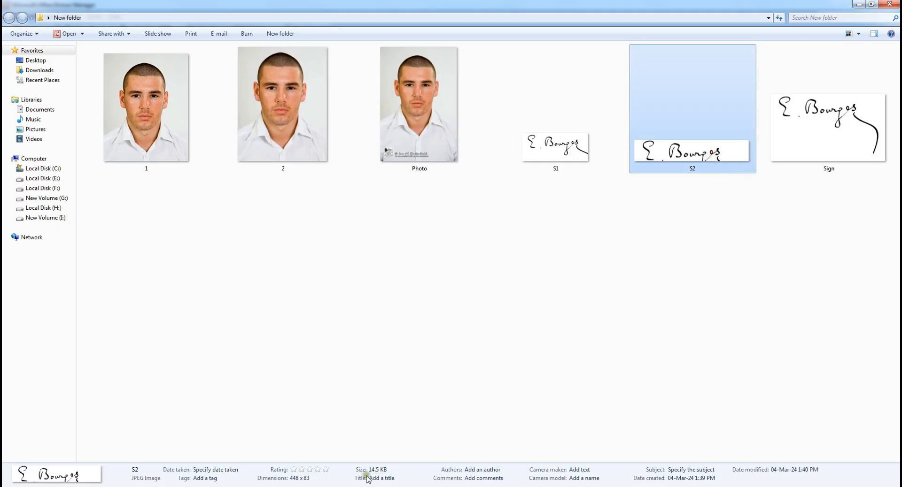
click(394, 470)
mouse_move(362, 119)
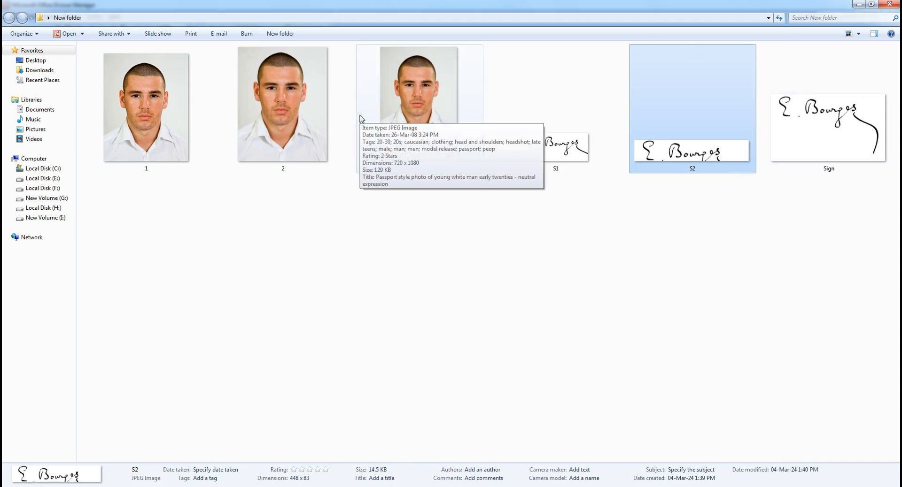